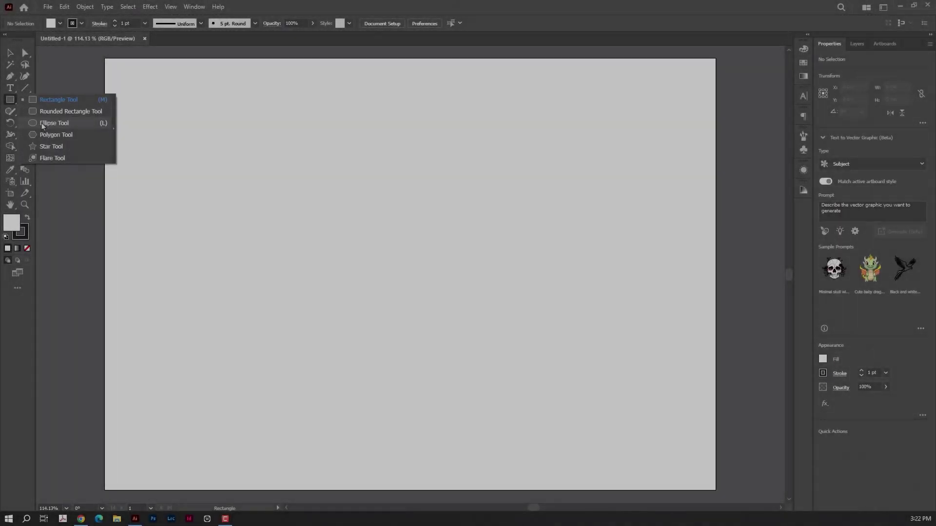
Draw a wide, flat dark blue ellipse with no outline near the artboard centre
left_click(43, 124)
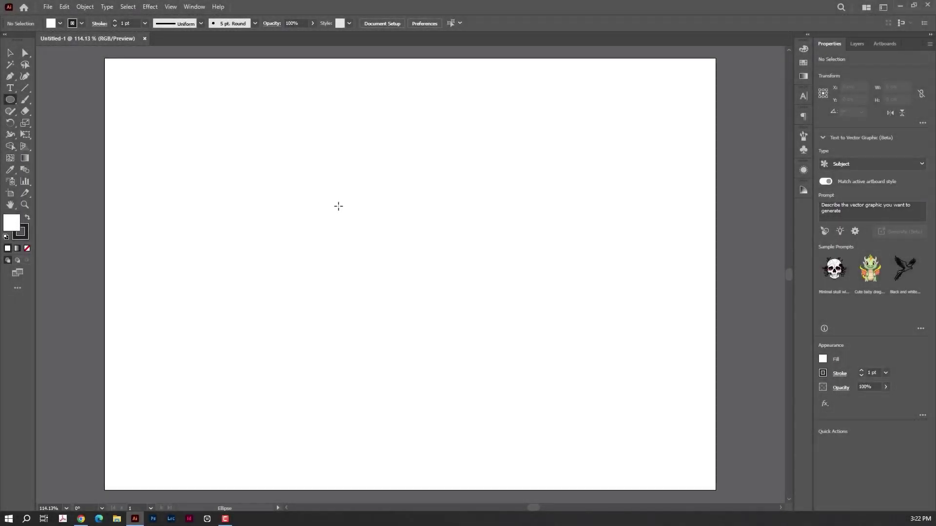
left_click(60, 24)
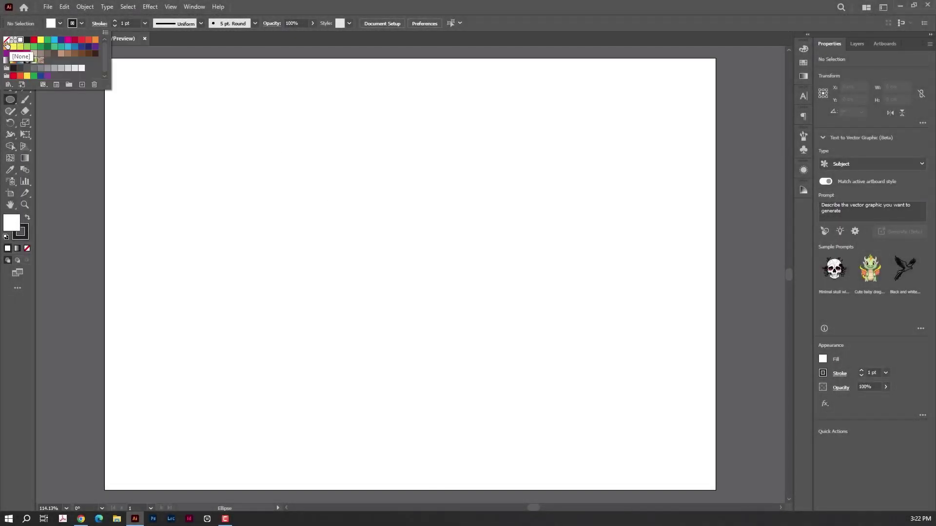
left_click(33, 40)
left_click(61, 40)
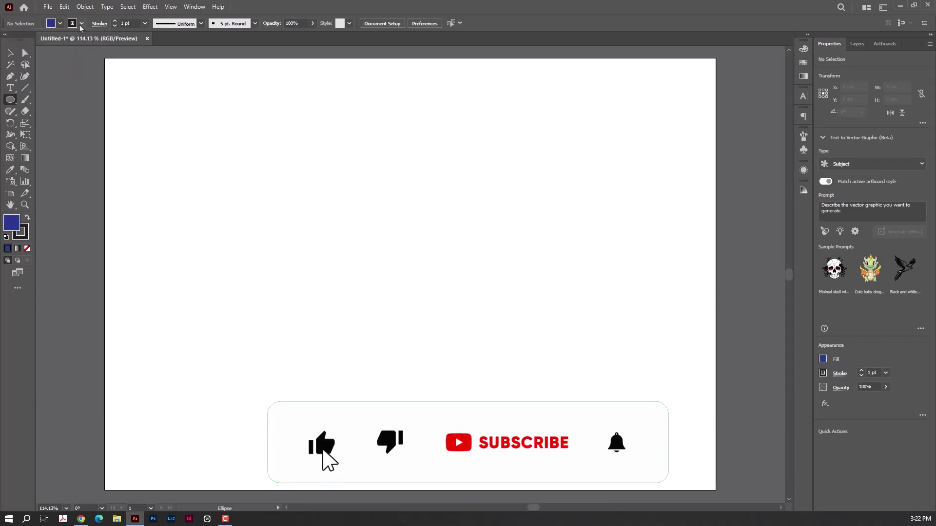
left_click(82, 24)
left_click(7, 39)
left_click_drag(324, 214, 499, 256)
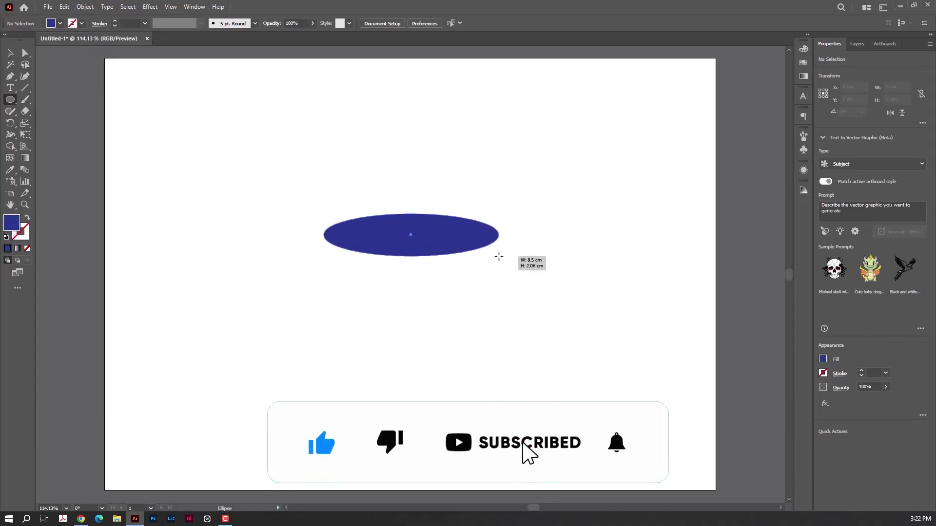
Duplicate the ellipse as a black copy and move it down over the blue one
key("v")
left_click_drag(425, 244, 425, 212, "alt")
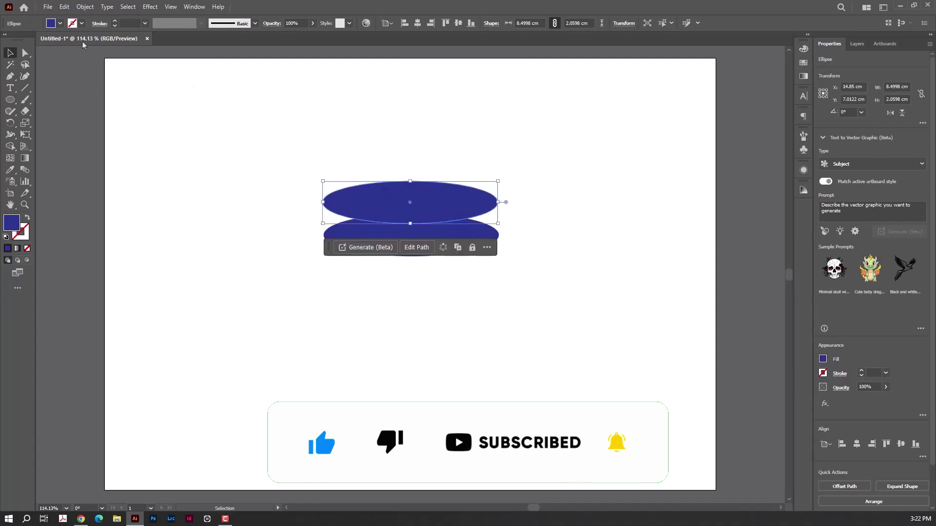
left_click(60, 23)
left_click(26, 39)
left_click(494, 177)
left_click_drag(409, 206, 412, 233)
Narrow the black copy, Minus Front it into a ring, and draw a large blue circle
left_click_drag(499, 233, 492, 233)
left_click_drag(558, 257, 302, 152)
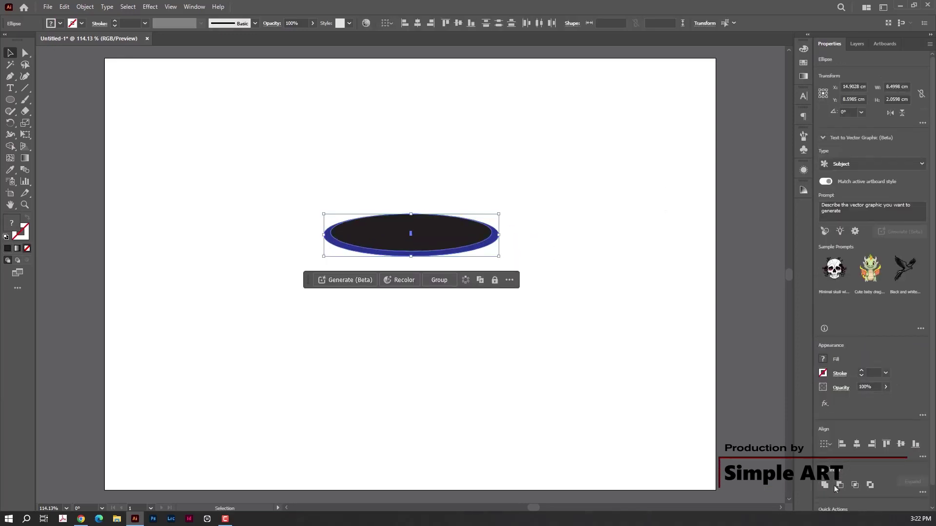
left_click(838, 486)
left_click(614, 213)
left_click(9, 99)
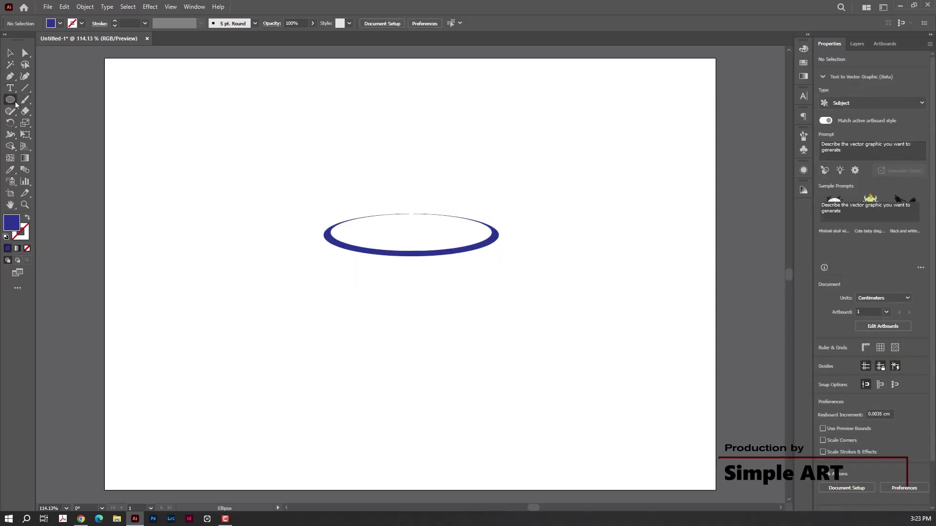
mouse_move(409, 235)
left_mouse_down()
mouse_move(549, 404)
mouse_move(575, 397)
left_mouse_up()
Centre the blue circle over the rim ring and enlarge it
left_click(10, 53)
mouse_move(495, 326)
left_mouse_down()
mouse_move(405, 277)
mouse_move(412, 268)
left_mouse_up()
left_click(48, 6)
key("Escape")
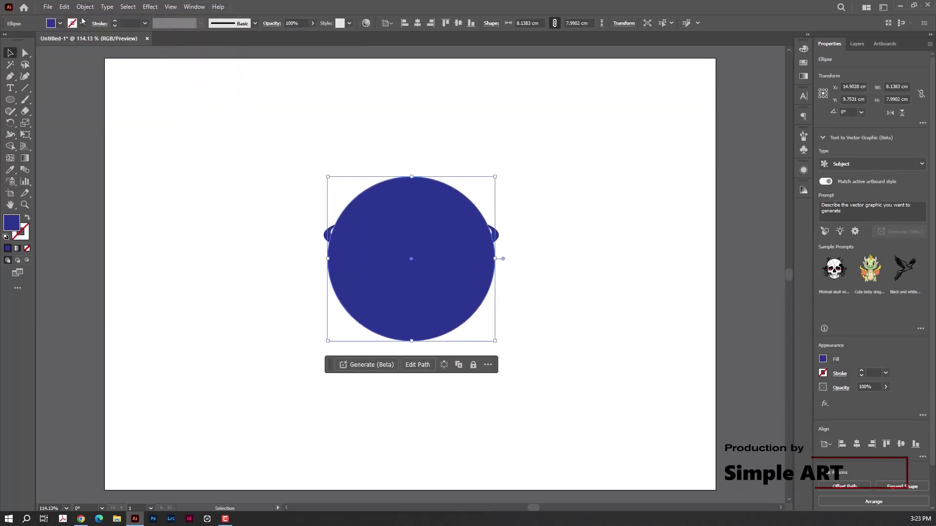
left_click_drag(327, 341, 321, 349)
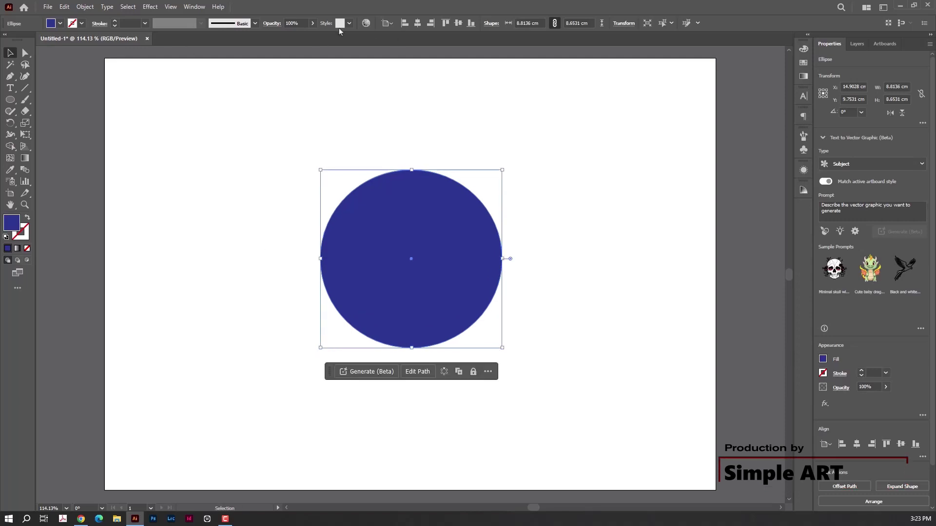
mouse_move(314, 40)
left_mouse_down()
mouse_move(289, 38)
mouse_move(315, 38)
left_mouse_up()
key("a")
Make a black copy of the circle, shrink it and centre it inside the blue circle
left_click(60, 23)
left_click(29, 44)
left_click_drag(410, 223, 415, 170)
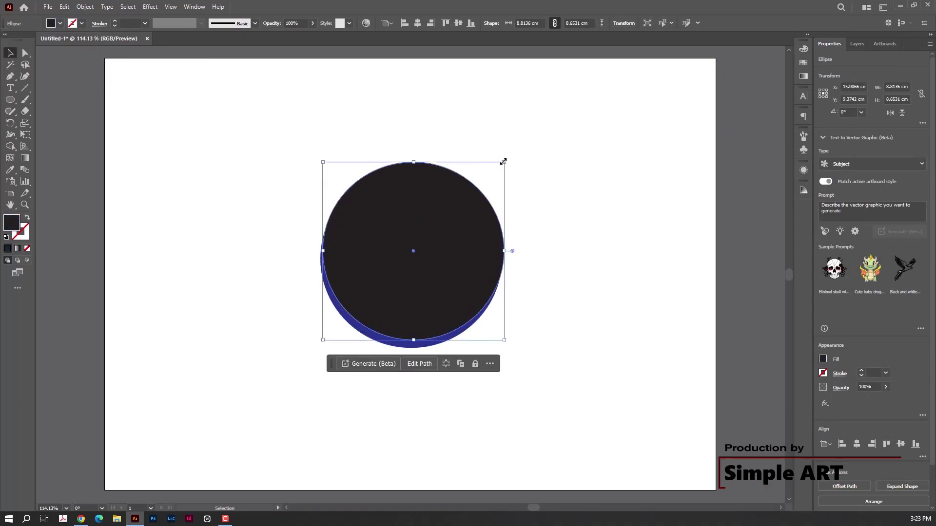
left_click_drag(503, 161, 495, 170)
left_click_drag(415, 253, 412, 258)
Flatten and widen the black ellipse to match the rim, then cut it from the circle
left_click_drag(412, 176, 412, 188)
left_click_drag(496, 261, 497, 261)
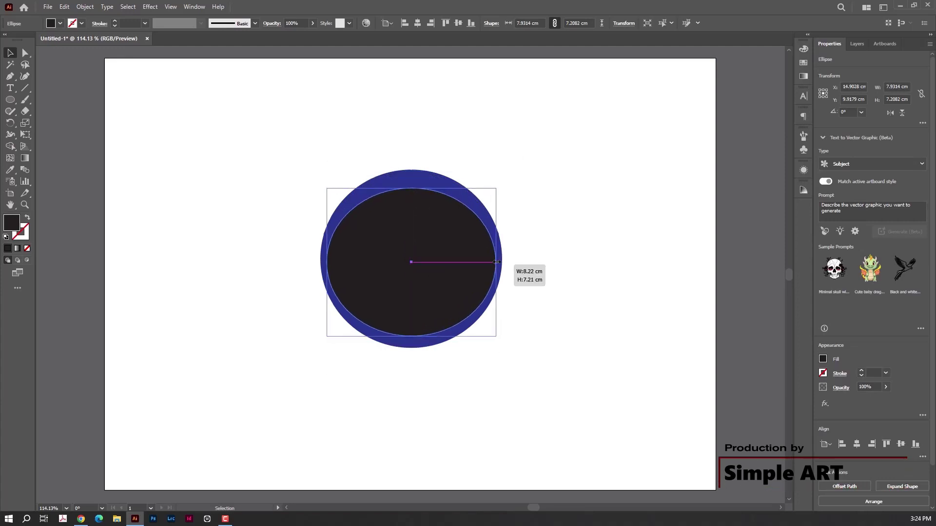
left_click_drag(496, 261, 498, 262)
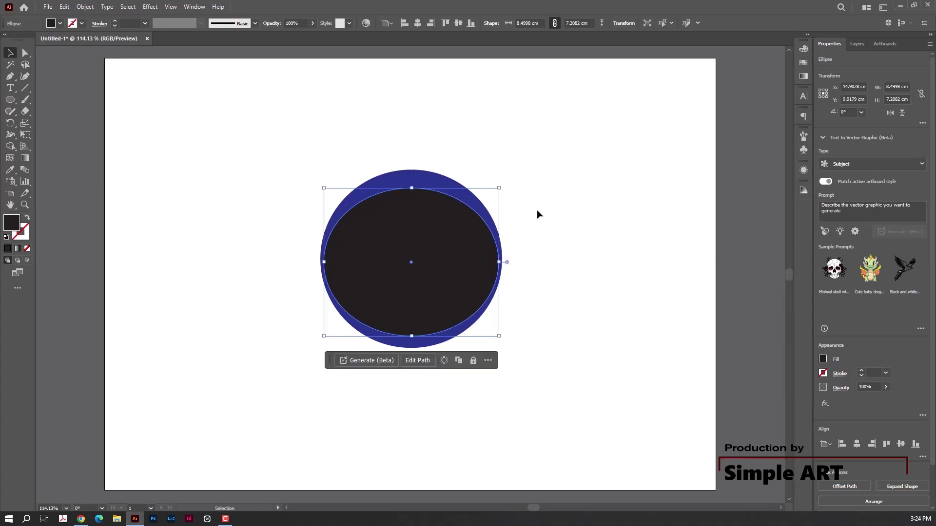
left_click(538, 214)
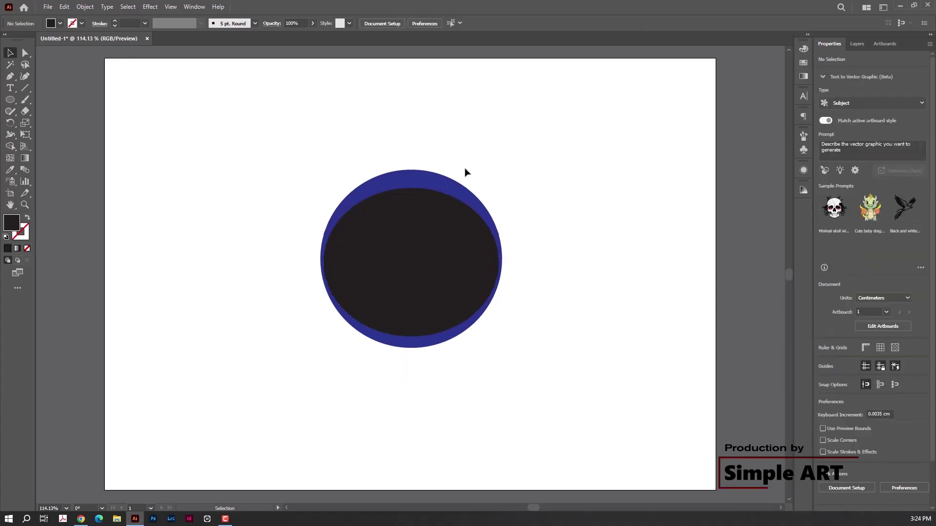
left_click_drag(411, 197, 524, 367)
key("ctrl+8")
left_click(560, 309)
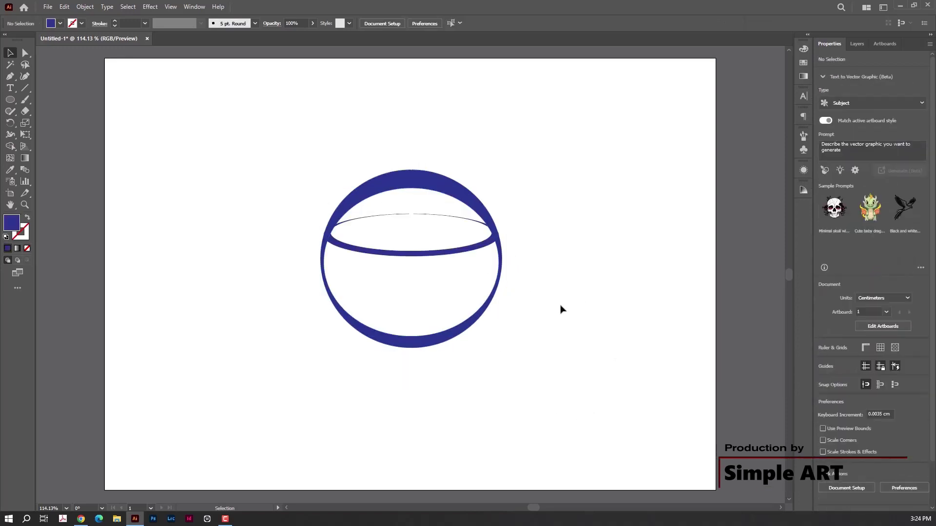
Draw black cutting lines across the left and right edges of the rim
scroll(514, 232, "up", 2)
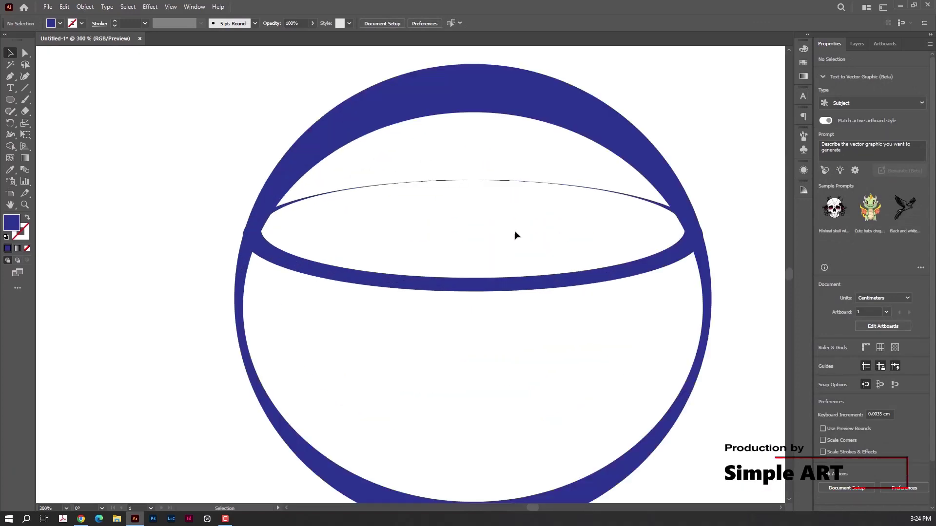
scroll(453, 217, "up", 1)
scroll(223, 223, "up", 1)
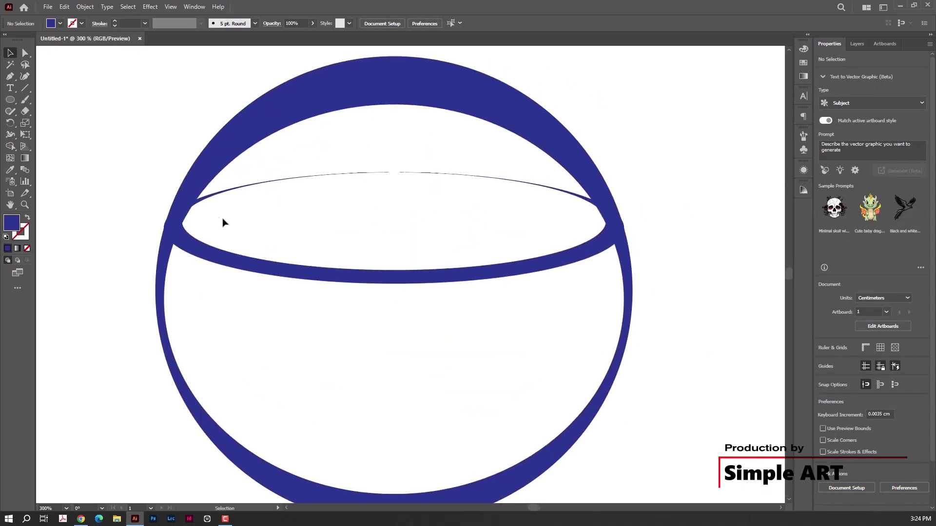
left_click(25, 88)
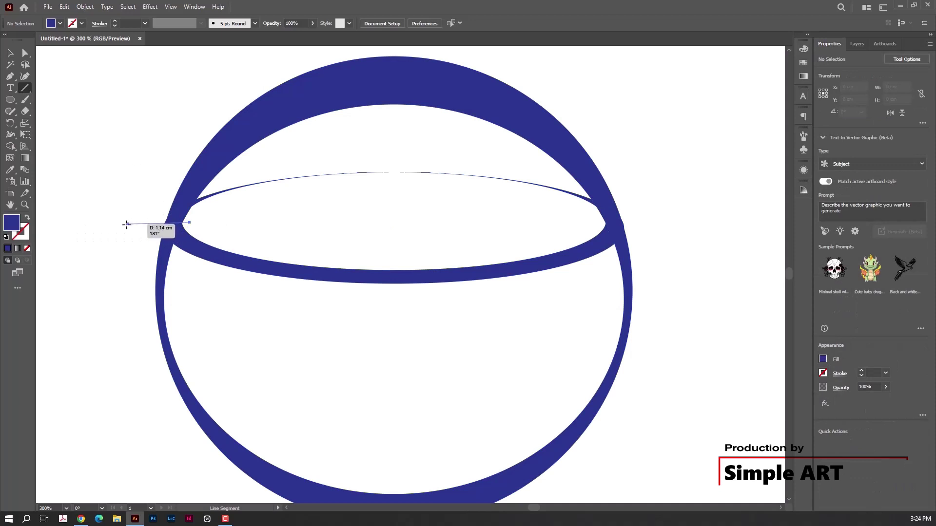
left_click_drag(126, 230, 126, 230)
left_click(81, 23)
left_click(28, 33)
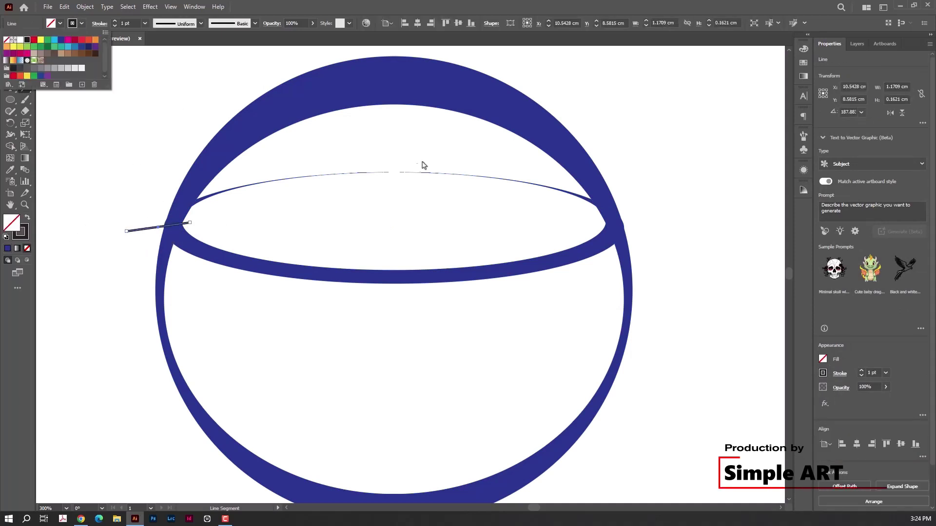
left_click_drag(632, 231, 583, 213)
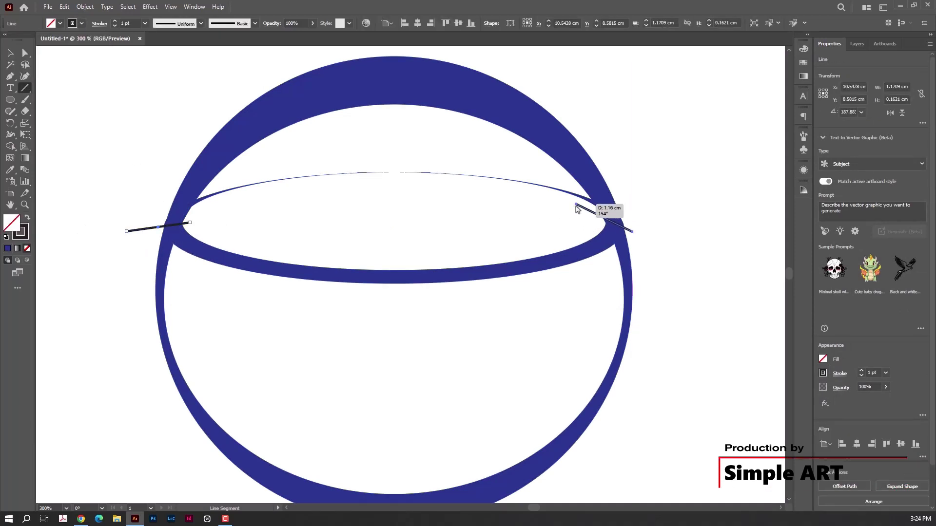
Split the band along the lines with Pathfinder Divide and delete the top cap
left_click(10, 52)
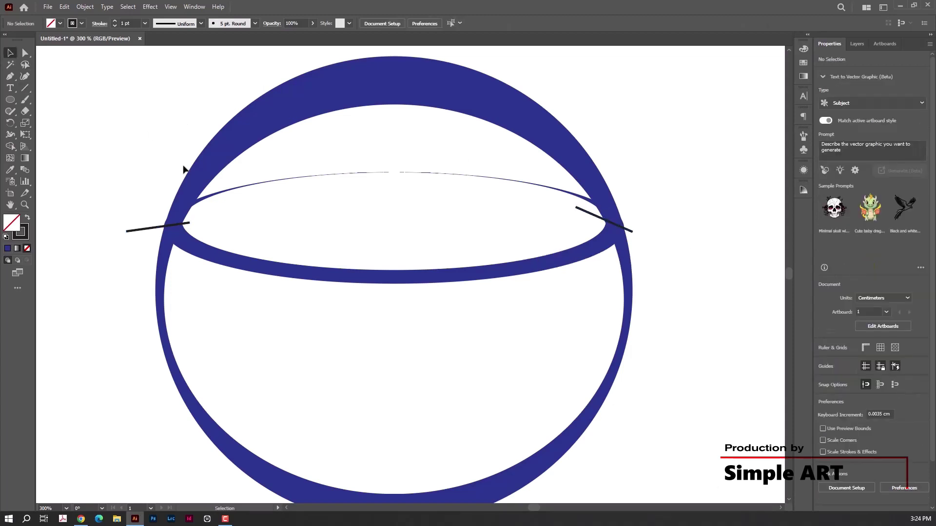
left_click(182, 195)
left_click(146, 228, "shift")
left_click(922, 425)
left_click(852, 449)
left_click(923, 425)
left_click(828, 481)
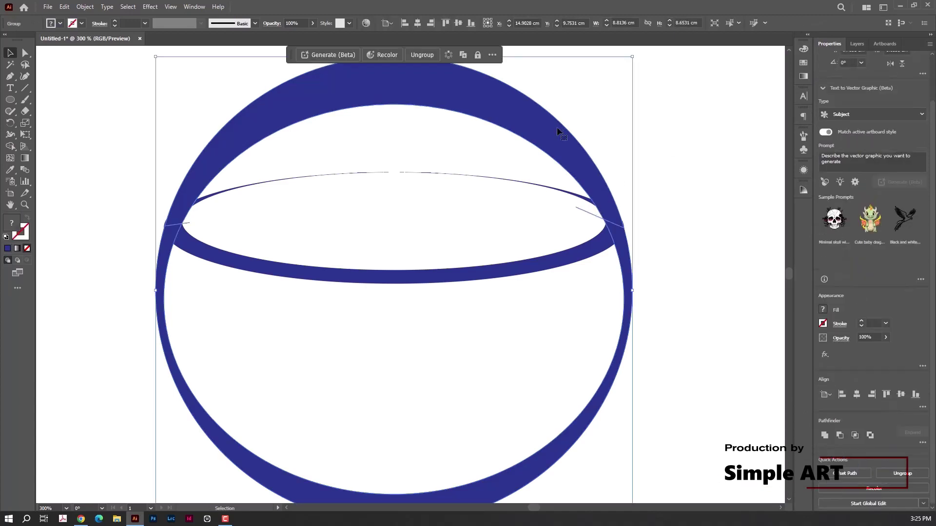
key("ctrl+1")
left_click(564, 376)
left_click(509, 199)
key("Delete")
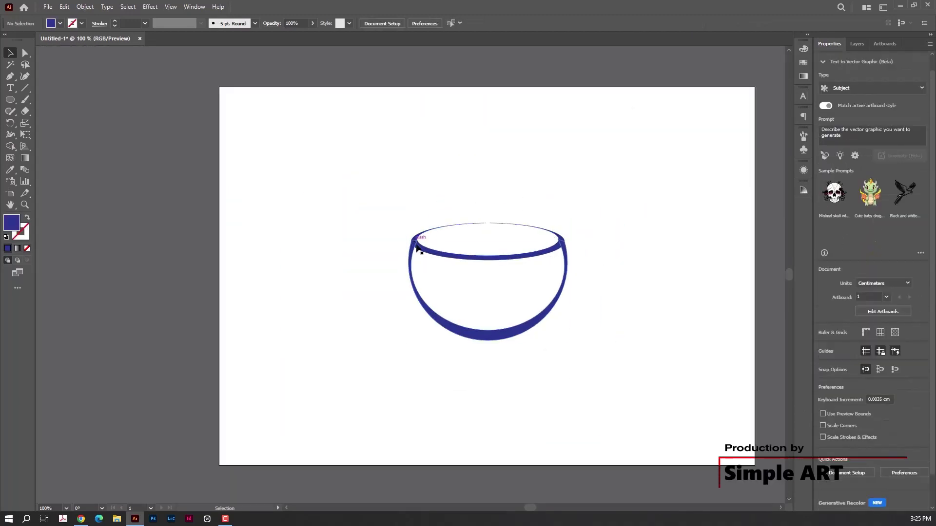
Move the thin rim outline up and right, then check the bowl shape
scroll(493, 156, "up", 3)
left_click(521, 155)
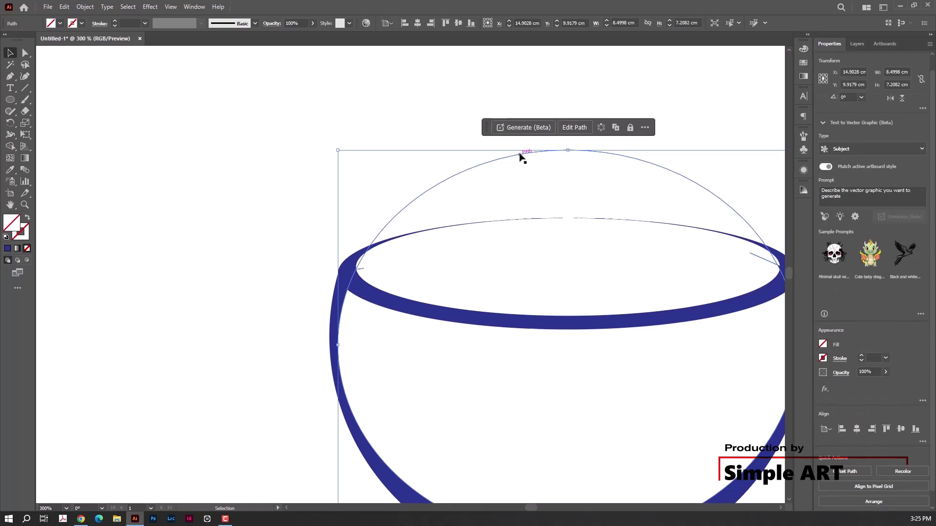
scroll(602, 240, "down", 1)
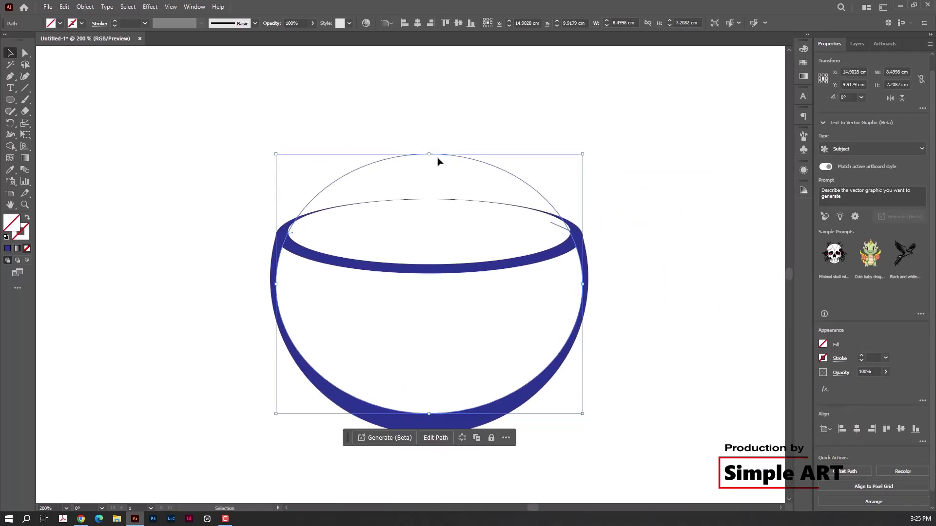
left_click_drag(429, 154, 622, 106)
left_click(680, 141)
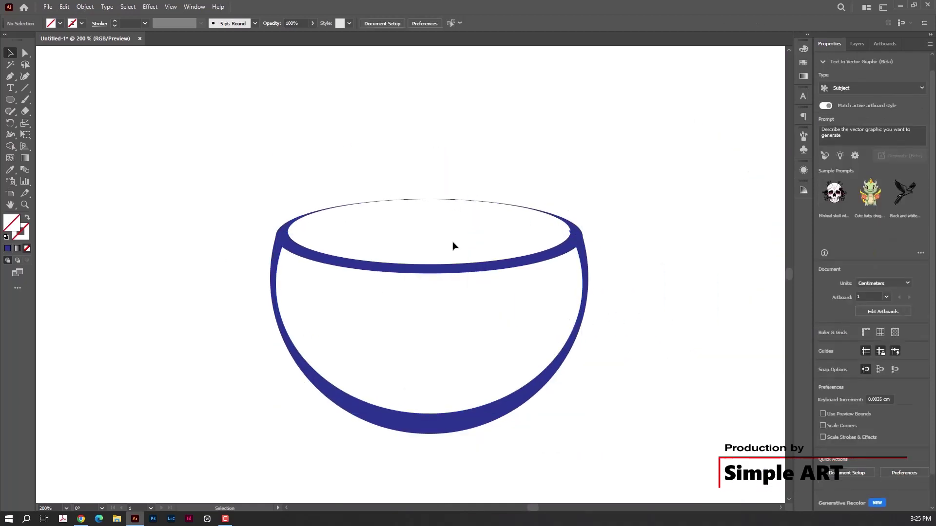
scroll(570, 233, "up", 4)
scroll(557, 234, "down", 1)
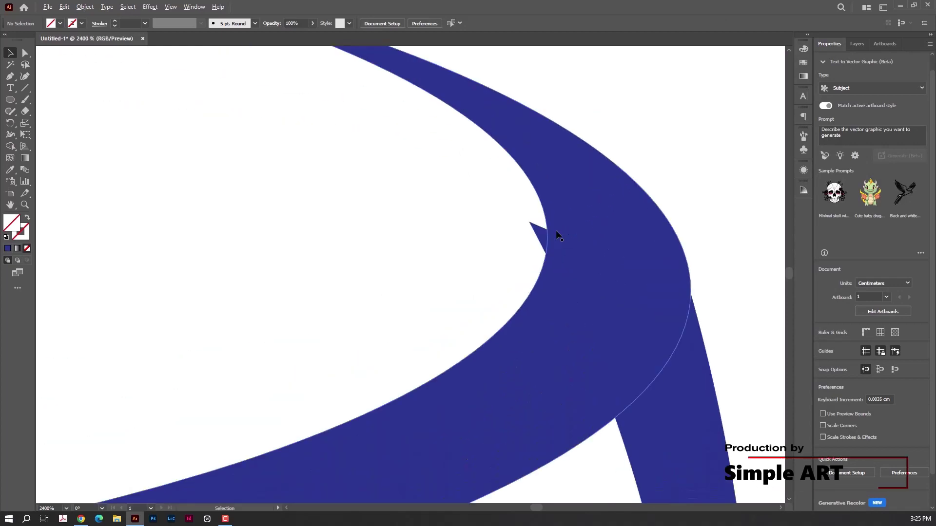
scroll(557, 234, "down", 2)
left_click(568, 241)
left_click(716, 381)
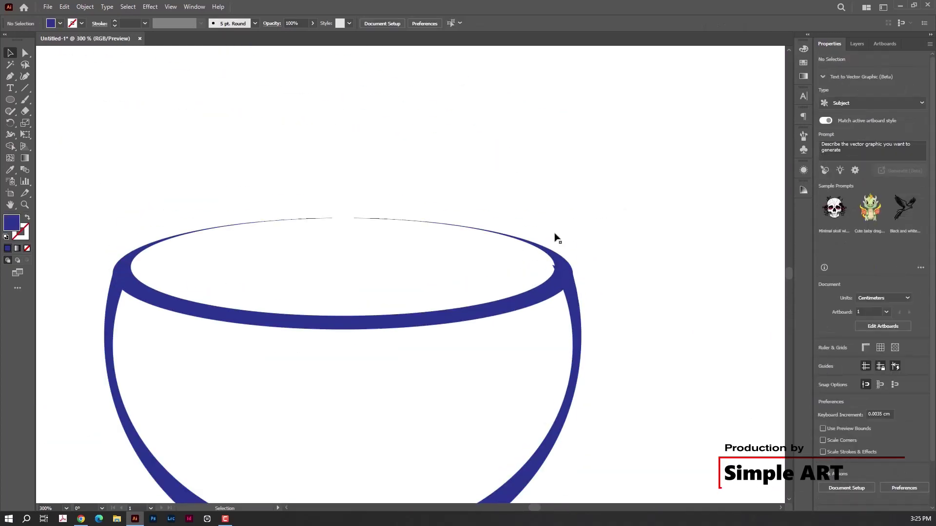
scroll(555, 235, "up", 4)
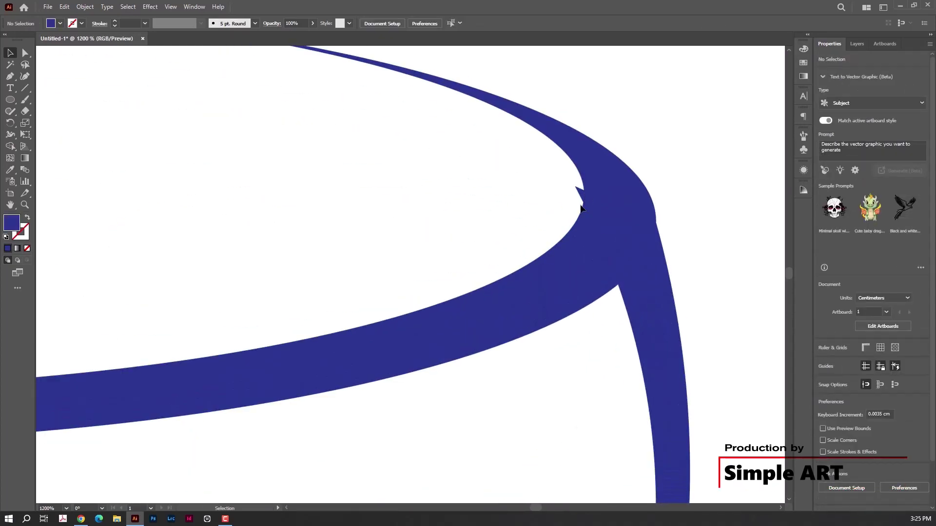
scroll(581, 208, "down", 3)
scroll(532, 214, "down", 2)
Select all bowl pieces and erase the small top rim segment with Shape Builder
left_click(532, 214)
left_click_drag(580, 177, 161, 397)
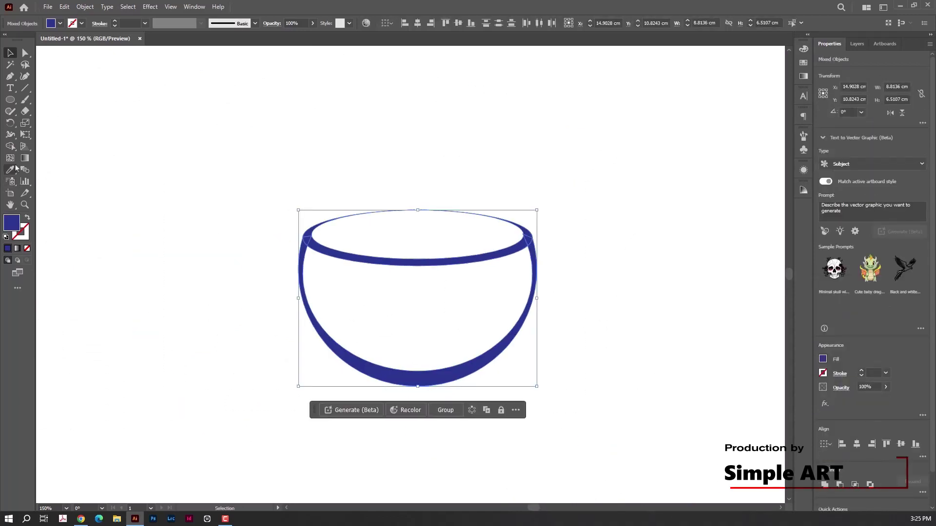
left_click(10, 146)
scroll(516, 229, "up", 3)
scroll(482, 358, "up", 3)
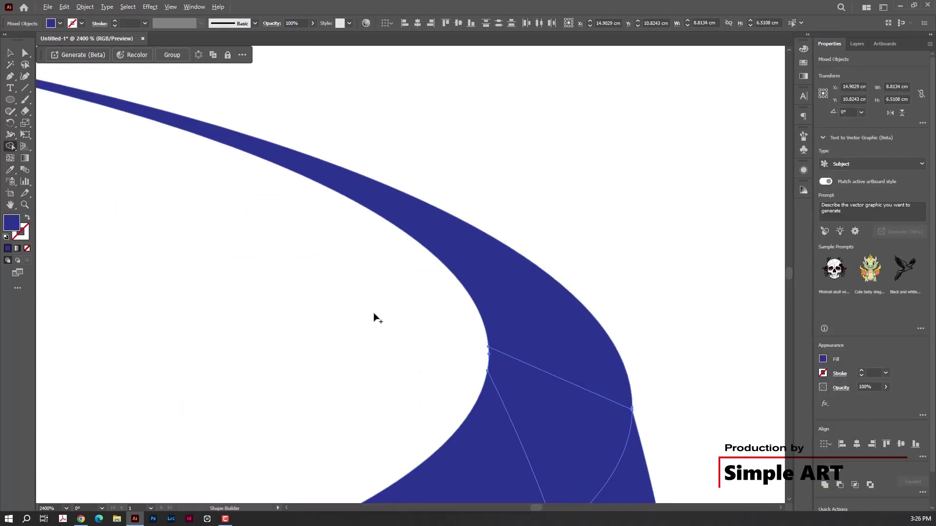
scroll(464, 245, "down", 3)
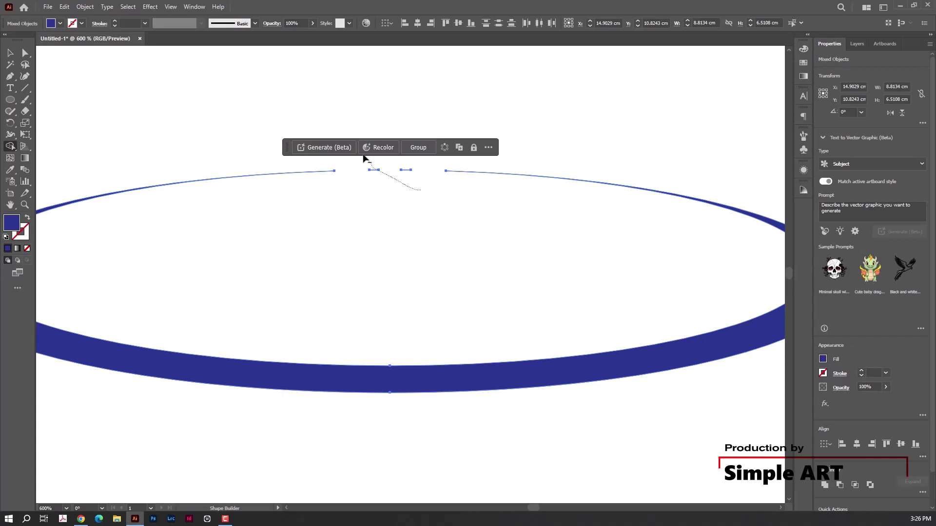
left_click_drag(416, 171, 407, 188)
scroll(408, 188, "down", 2)
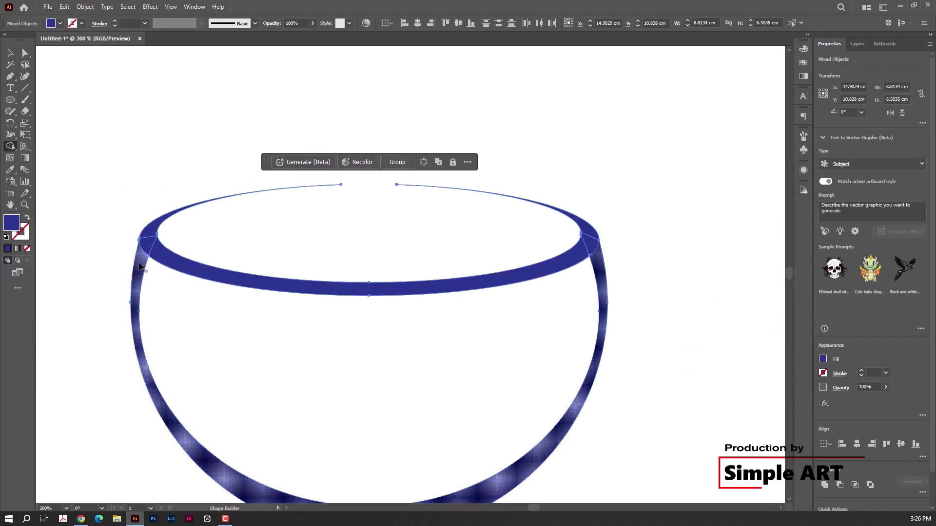
scroll(139, 261, "up", 4)
scroll(157, 240, "down", 5)
left_click(12, 53)
left_click_drag(489, 473, 127, 131)
left_click(593, 238)
scroll(487, 207, "down", 3)
scroll(481, 239, "up", 1)
scroll(311, 223, "up", 2)
scroll(298, 216, "up", 1)
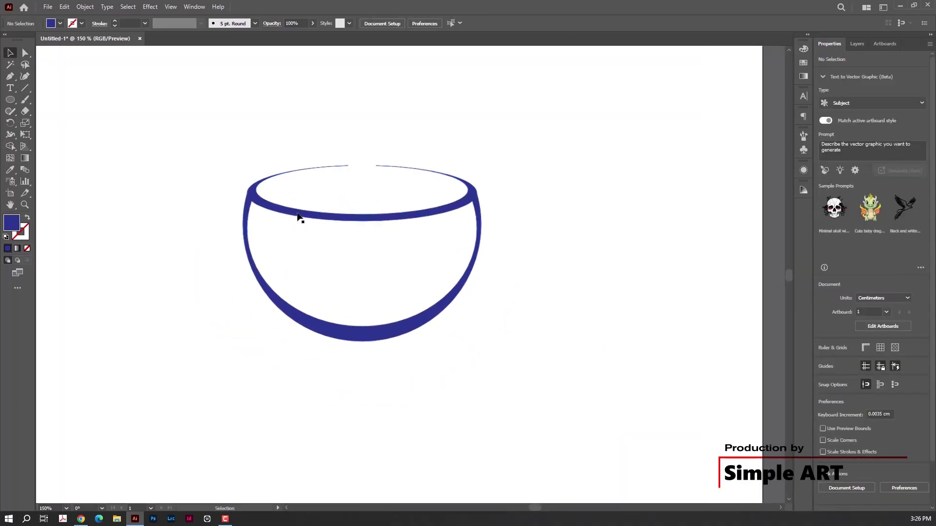
Form an oval saucer ring by cutting a smaller magenta ellipse copy from a wide ellipse
key("l")
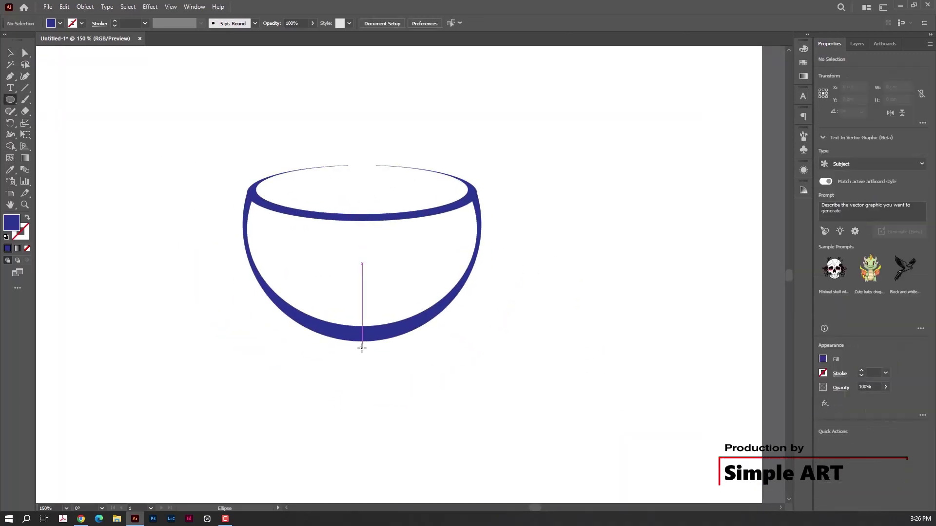
left_click_drag(362, 348, 527, 370)
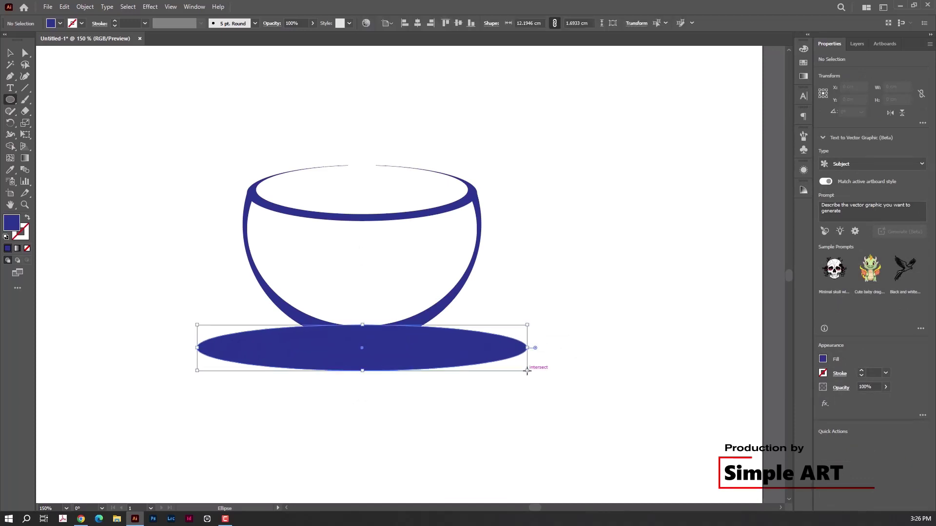
key("v")
left_click_drag(385, 355, 385, 344, "alt")
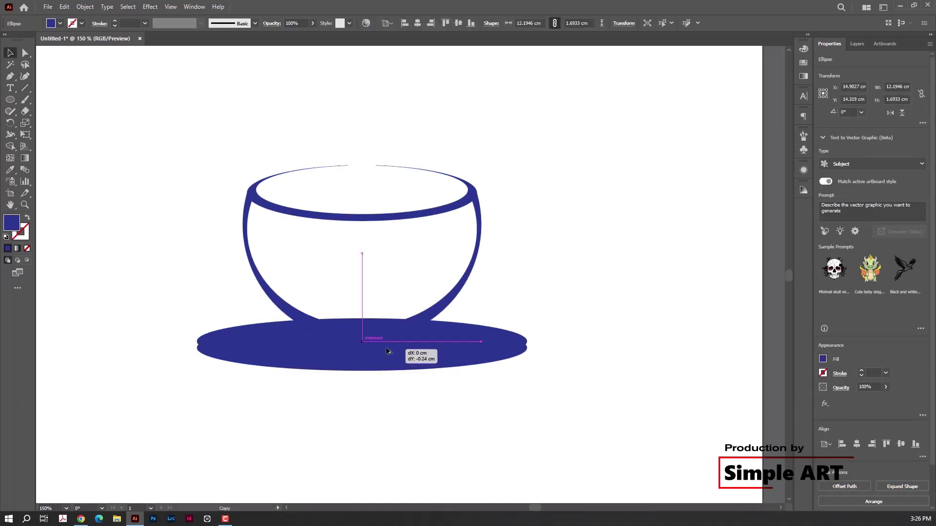
left_click(60, 23)
left_click(68, 40)
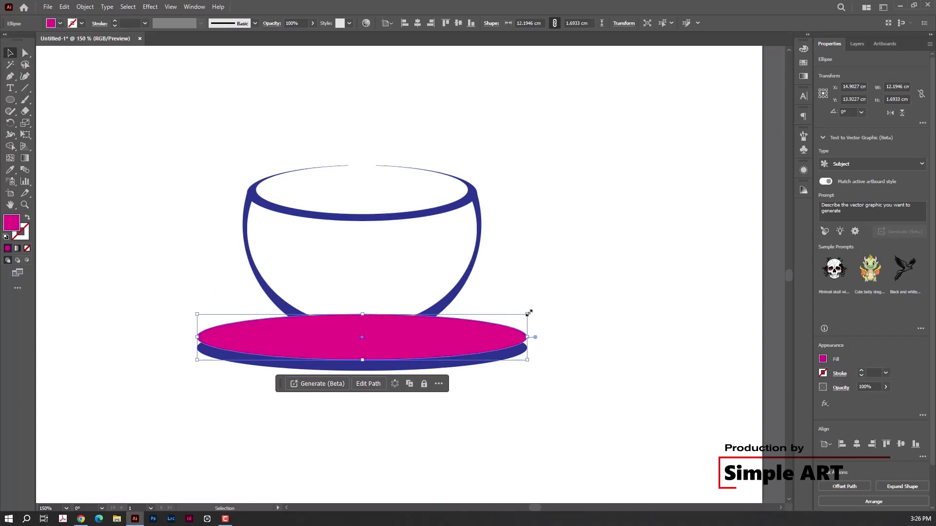
left_click_drag(527, 315, 517, 322, "alt")
left_click_drag(366, 344, 362, 345)
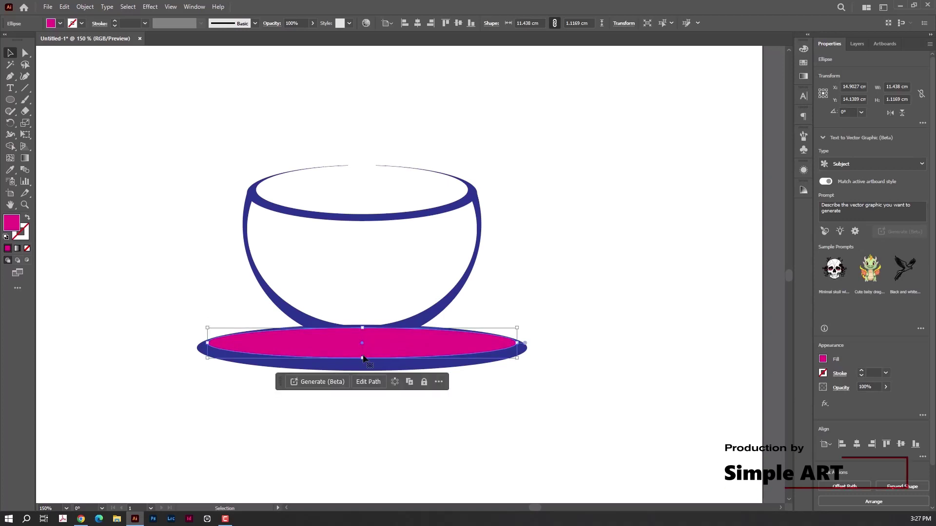
left_click(542, 386)
left_click(507, 347)
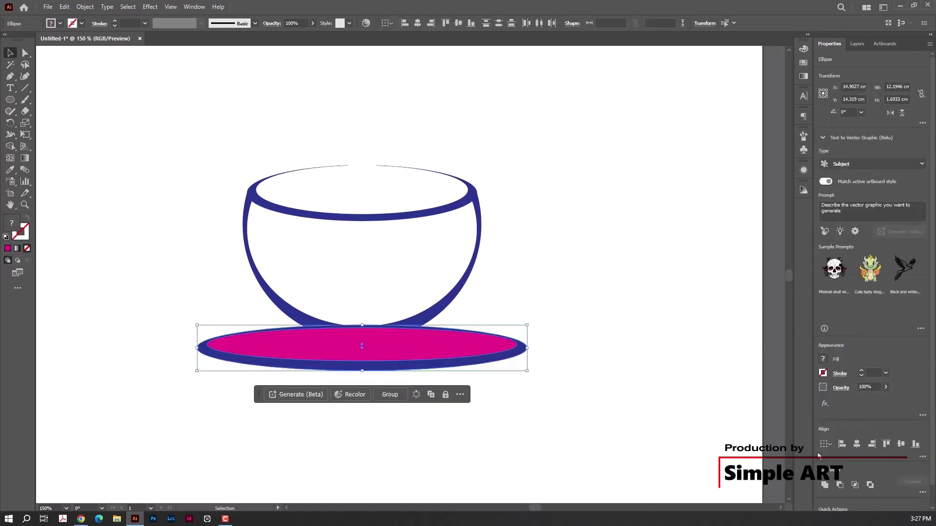
key("Delete")
Place a smaller copy of the saucer ring below and align it
mouse_move(501, 333)
left_mouse_down()
mouse_move(547, 372)
mouse_move(513, 355)
left_mouse_up()
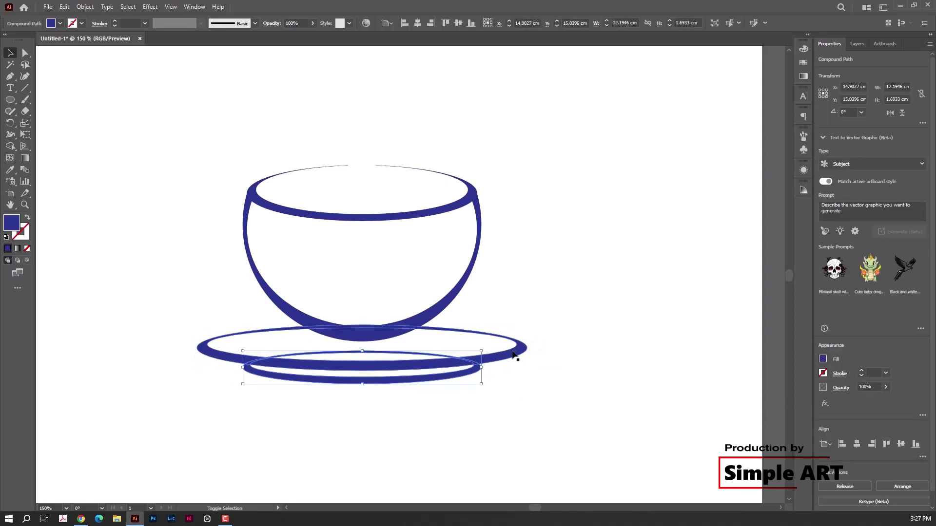
left_click_drag(376, 382, 373, 383)
scroll(380, 382, "up", 3)
scroll(383, 321, "down", 1)
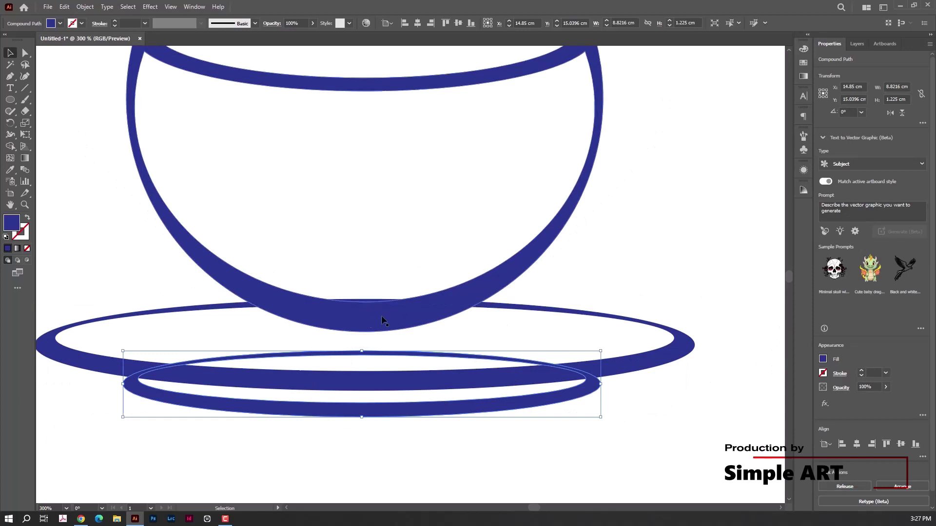
scroll(636, 268, "down", 2)
left_click(585, 267)
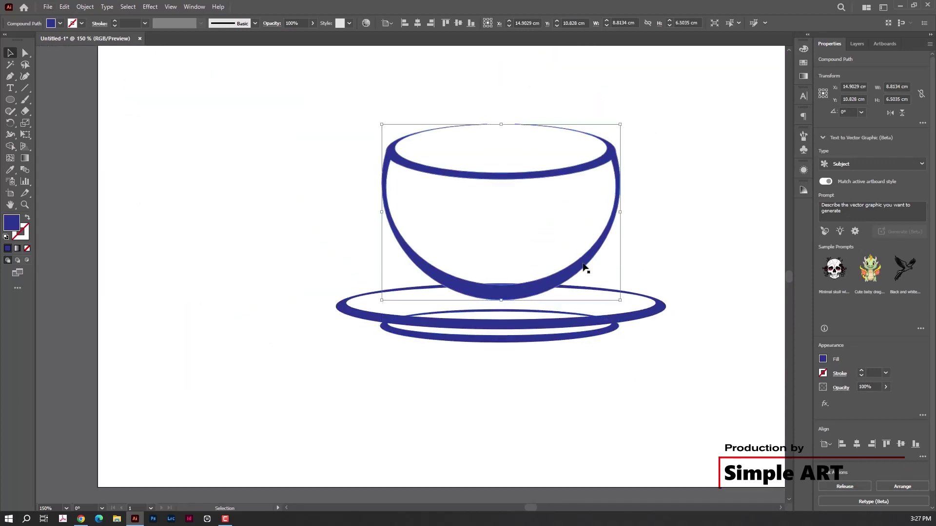
left_click(672, 269)
Remove the sliver between the two saucer rings with Shape Builder
scroll(428, 255, "right", 2)
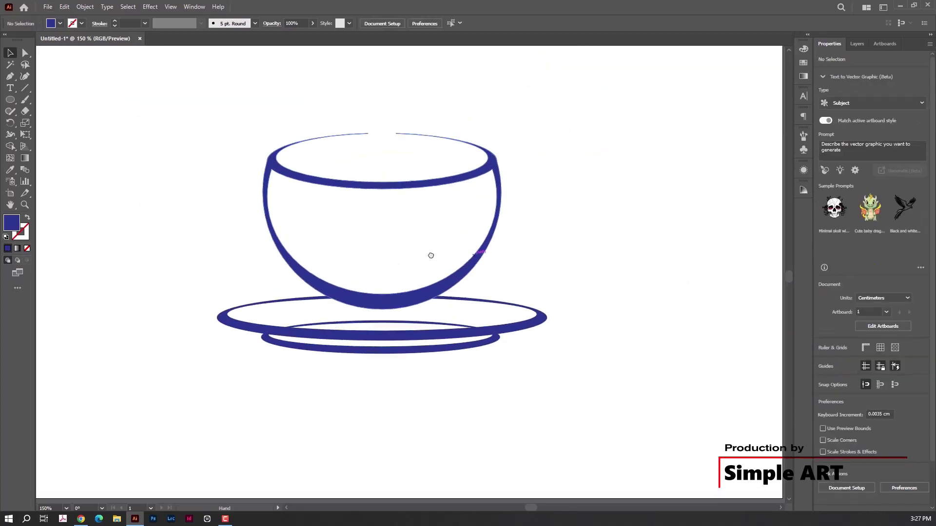
scroll(483, 340, "right", 1)
scroll(469, 358, "up", 2)
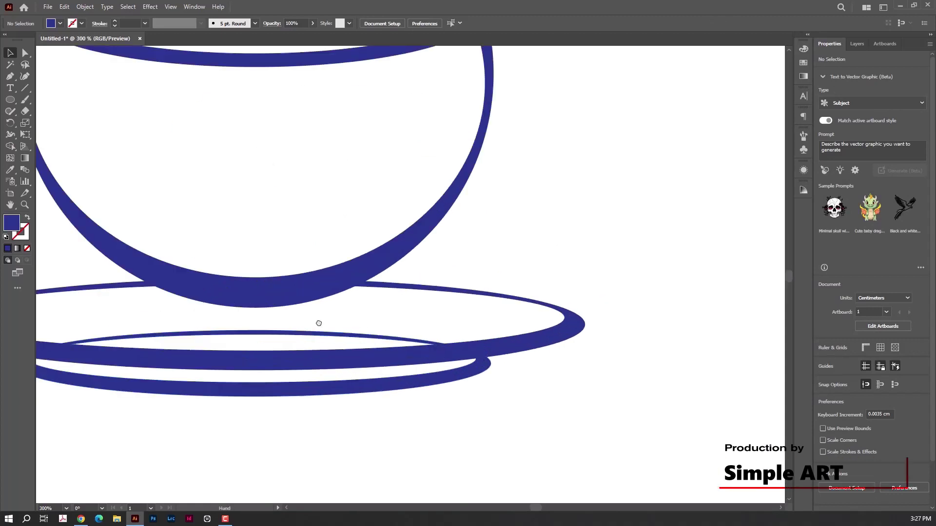
scroll(318, 319, "up", 1)
left_click_drag(720, 438, 104, 261)
left_click(10, 146)
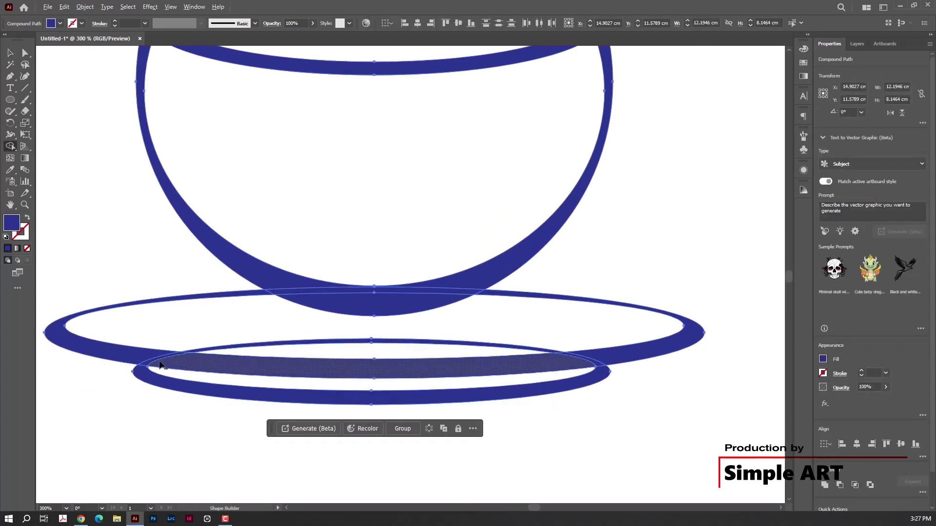
scroll(157, 365, "up", 3)
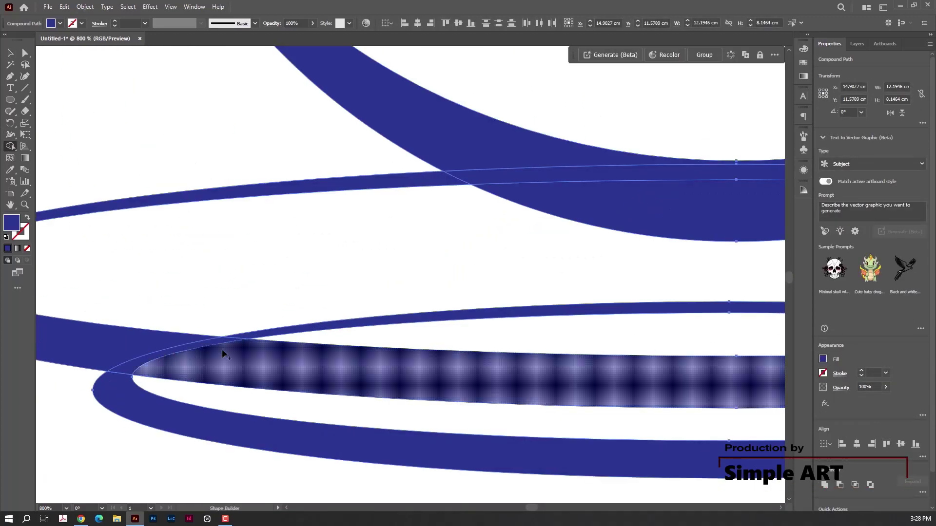
scroll(181, 355, "down", 1)
scroll(265, 339, "down", 1)
scroll(575, 257, "down", 1)
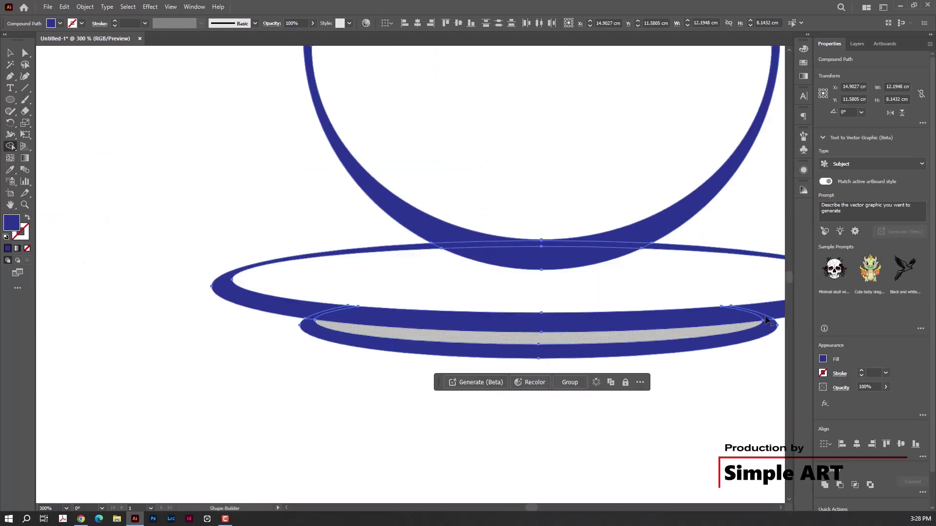
key("v")
left_click(177, 160)
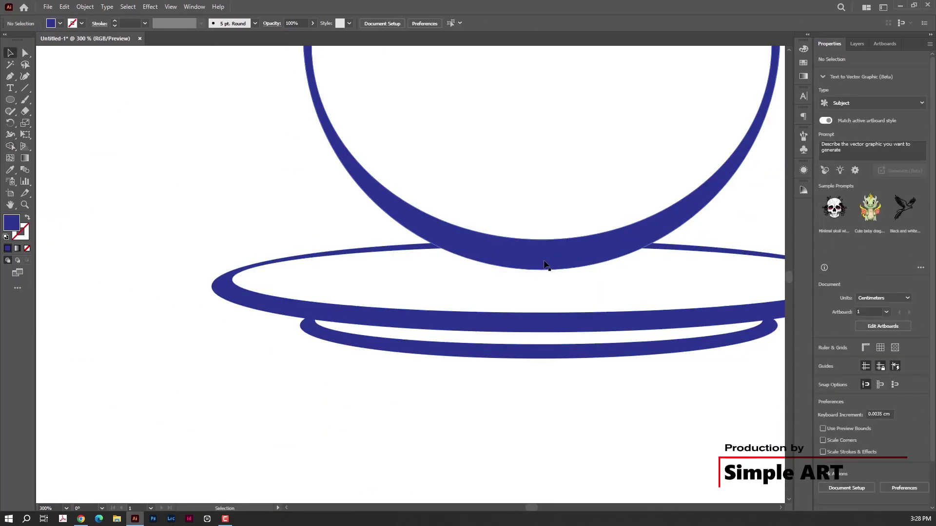
Move the cup down so it rests on the saucer
scroll(545, 265, "down", 1)
left_click(549, 334)
left_click(660, 417)
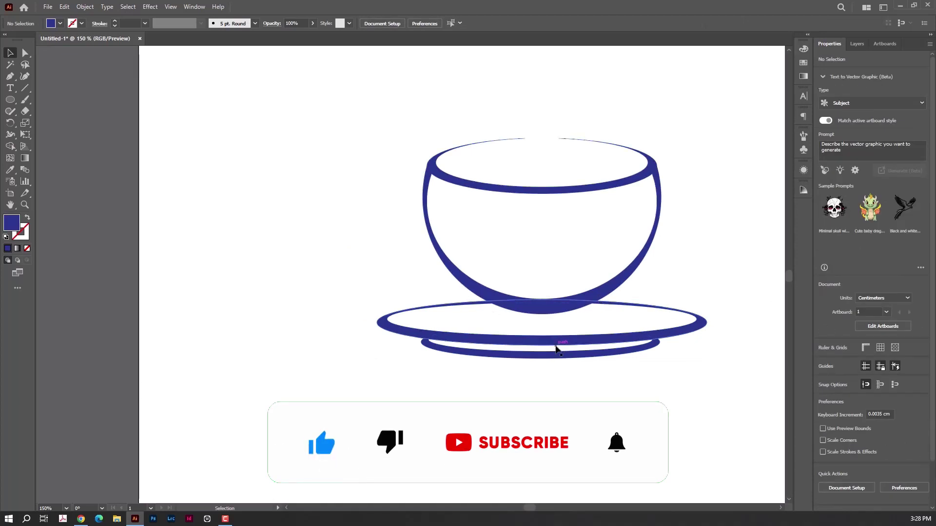
scroll(615, 296, "up", 1)
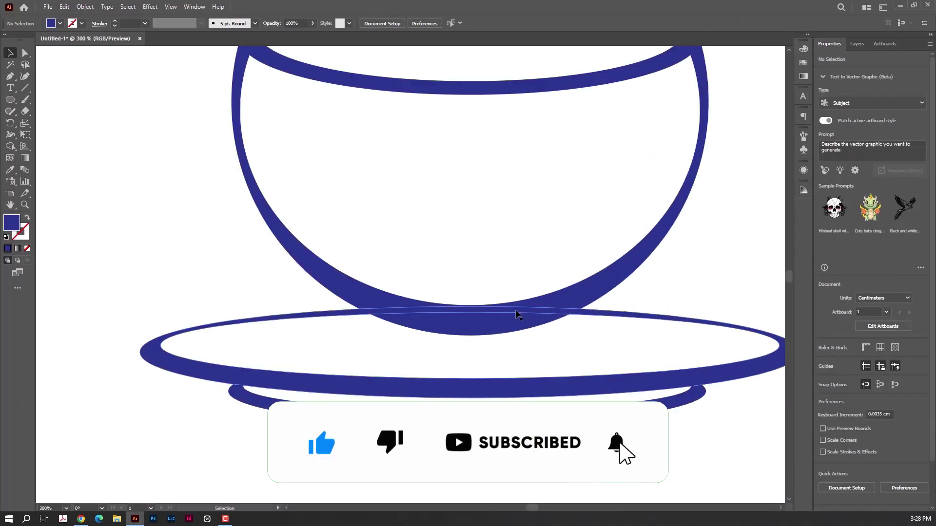
left_click_drag(592, 292, 587, 309)
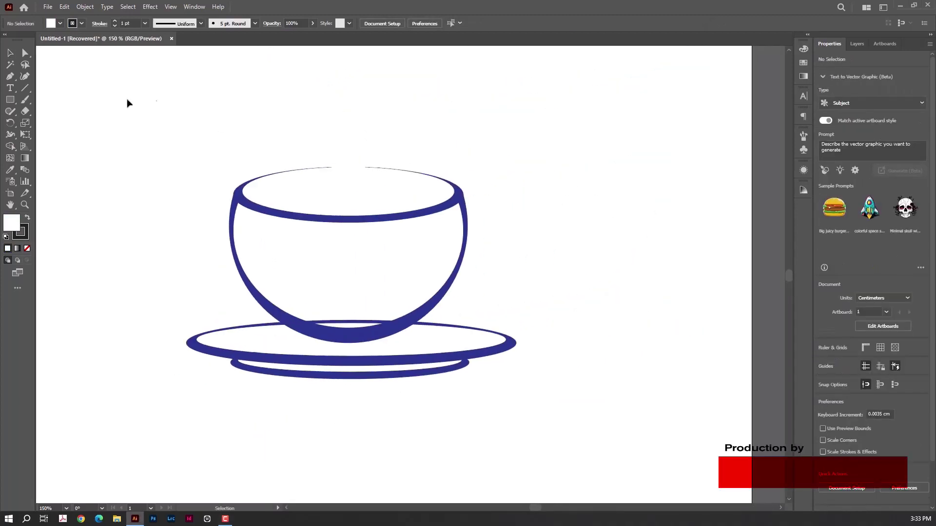
Draw a curved handle path from the cup rim with a 10 pt navy stroke
left_click(25, 77)
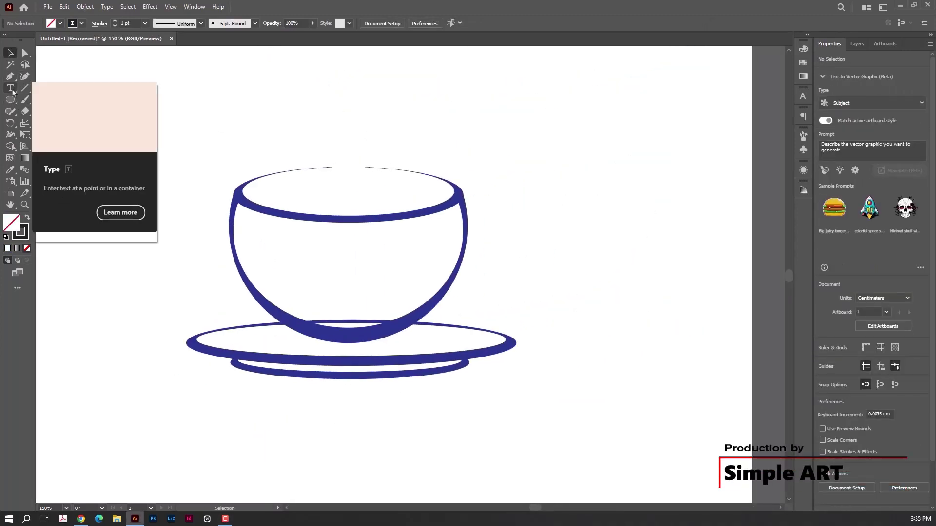
left_click(463, 208)
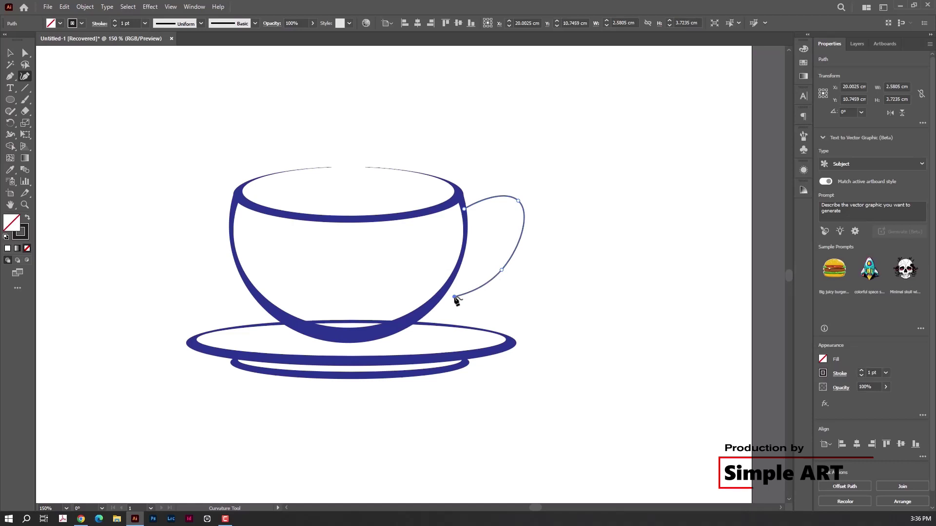
triple_click(126, 22)
type("10")
key("Return")
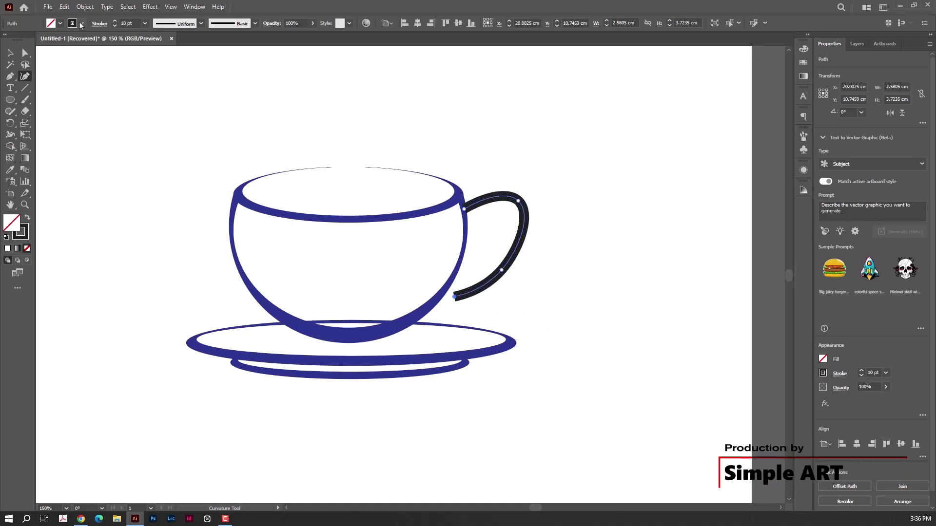
left_click(81, 23)
left_click(62, 40)
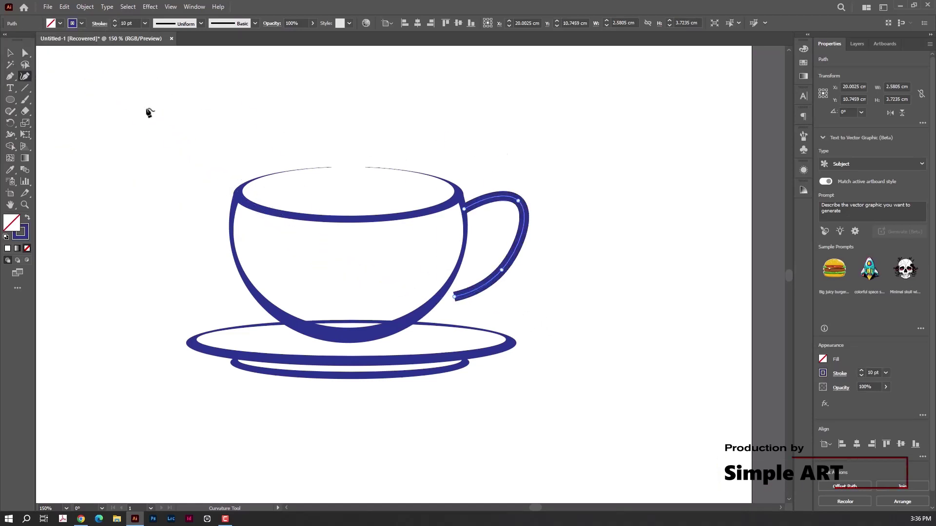
Give the handle the double-tapered Width Profile 1 at 8 pt
left_click(201, 23)
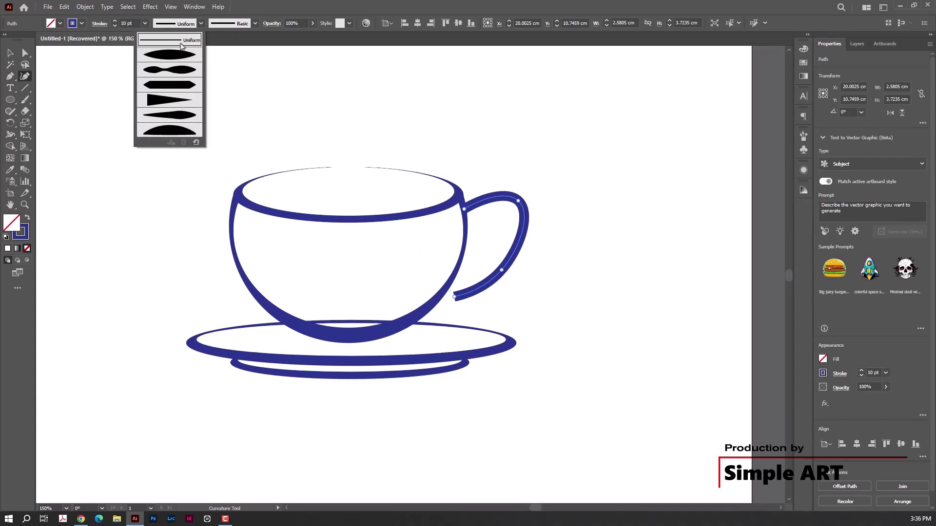
left_click(176, 61)
left_click(116, 28)
left_click(116, 27)
left_click(116, 27)
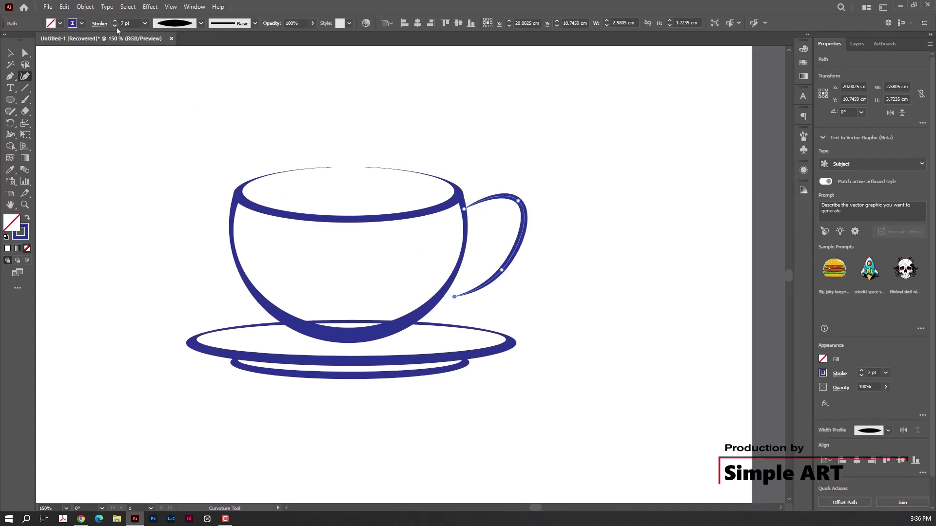
left_click(115, 21)
Move the handle left so it joins the cup's right side
key("v")
left_click(507, 219)
left_click_drag(525, 226, 513, 219)
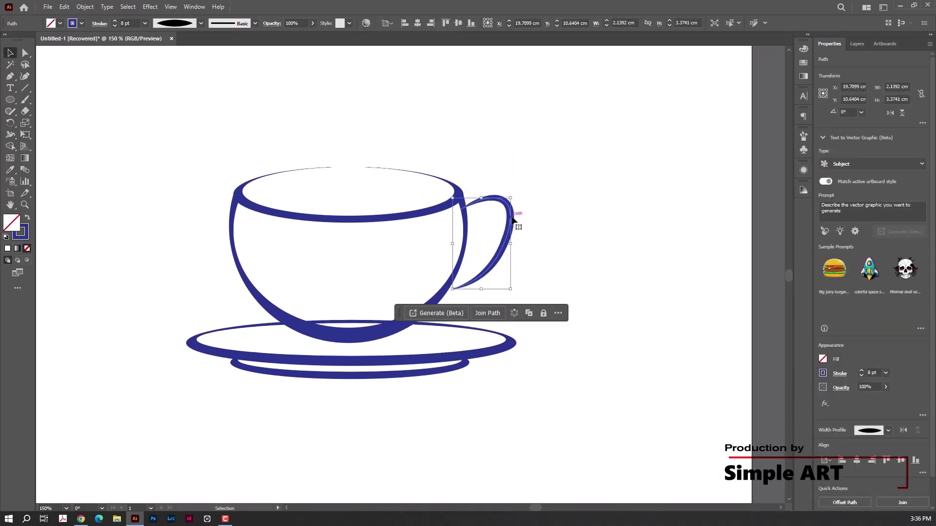
left_click(551, 226)
scroll(551, 225, "down", 1)
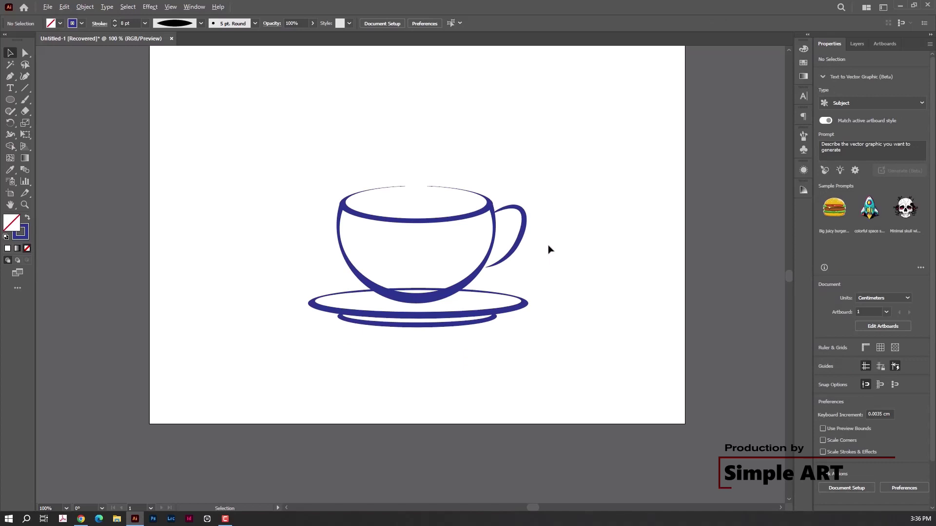
Use the Shape Builder to clear the saucer's overlap behind the cup bowl
scroll(548, 249, "up", 2)
left_click(504, 209)
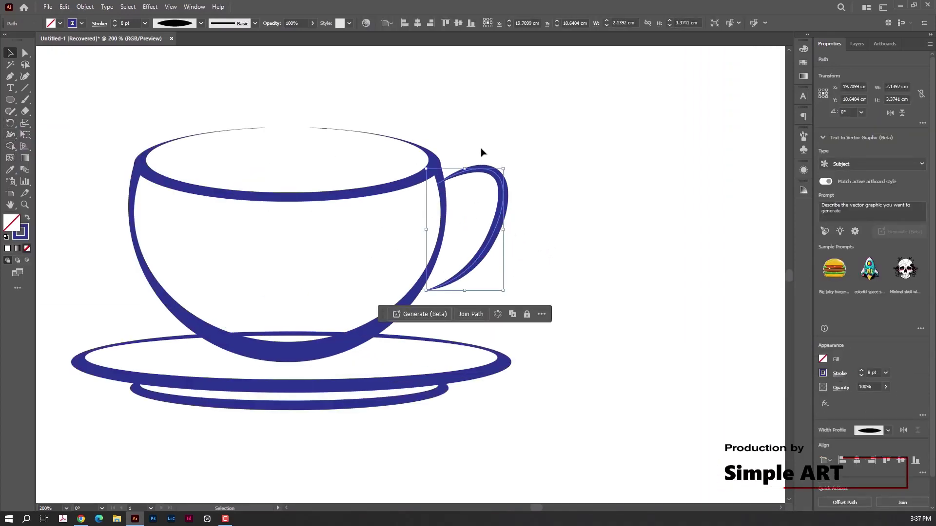
left_click(512, 238)
key("ctrl+a")
key("shift+m")
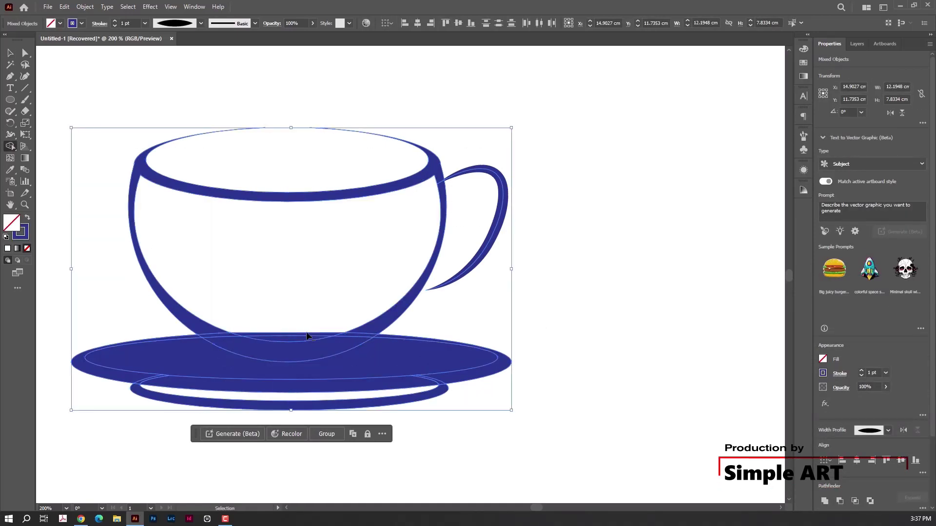
scroll(307, 334, "up", 2)
scroll(268, 347, "down", 4)
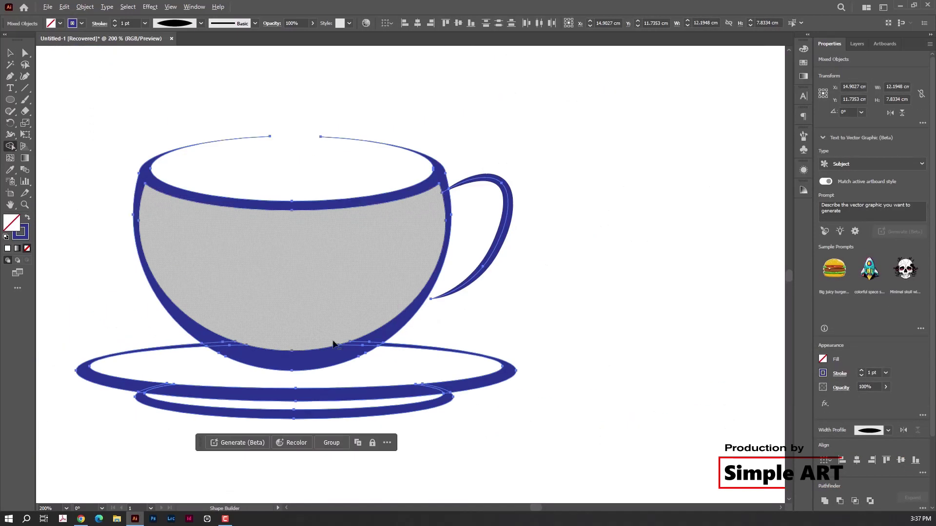
Group all the cup and saucer pieces and shift the group slightly left
key("v")
left_click(392, 198)
left_click_drag(409, 370, 129, 144)
left_click(302, 355)
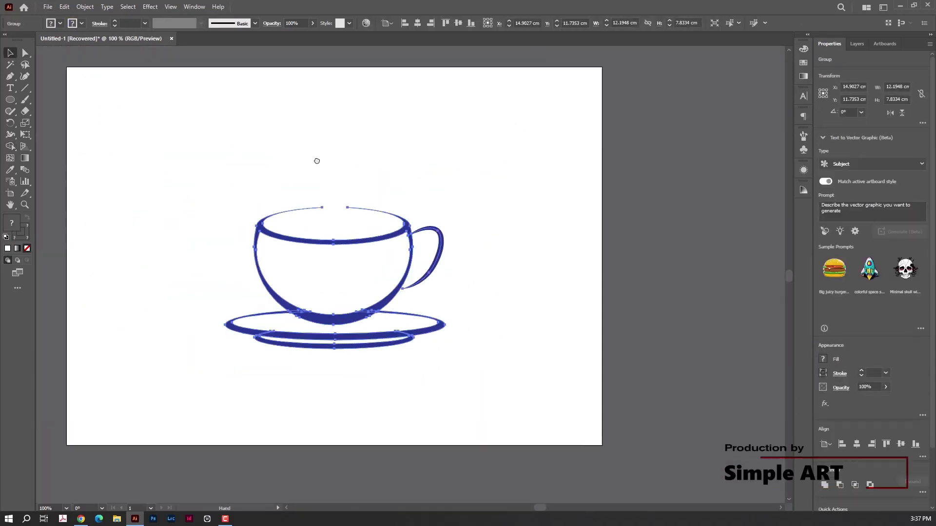
left_click_drag(397, 253, 394, 251)
left_click(543, 184)
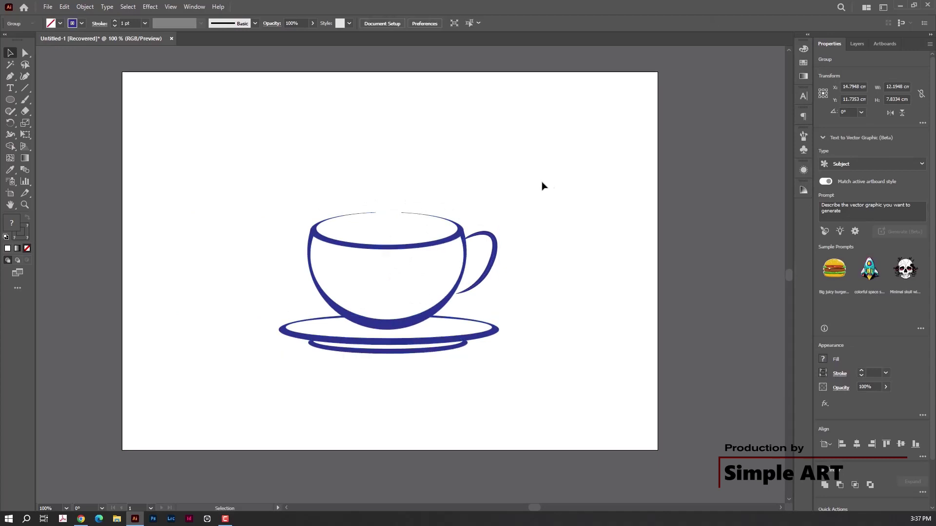
Draw a three-point Curvature steam curve with a 21 pt elliptical tapered stroke
left_click(24, 76)
left_click(540, 104)
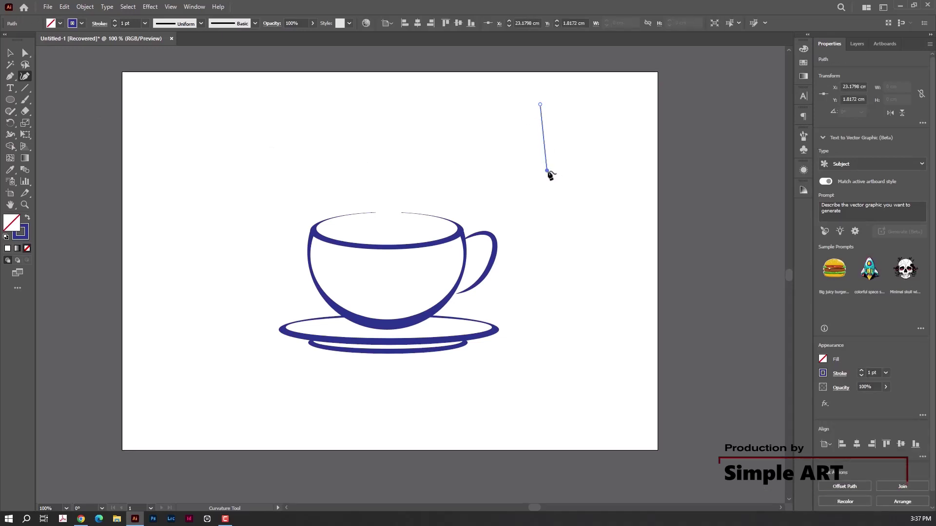
left_click(539, 167)
left_click(590, 194)
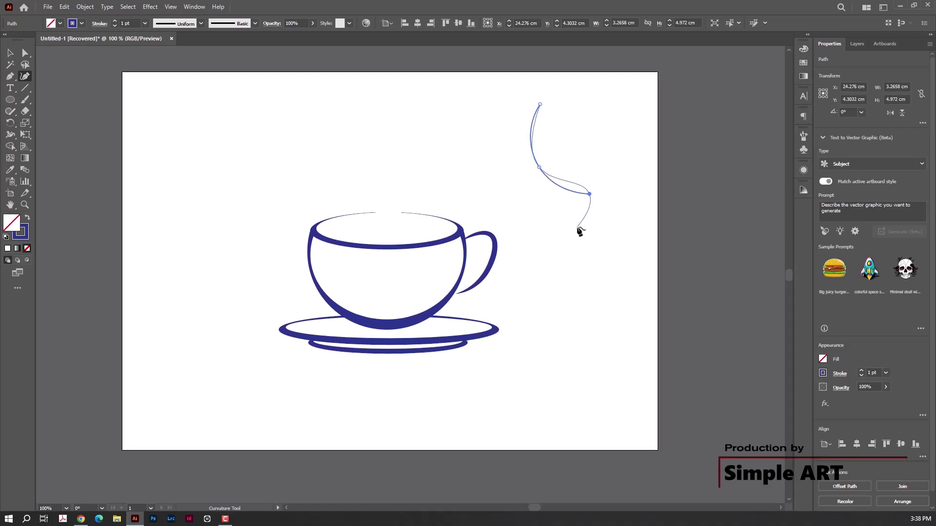
type("3")
left_click(201, 24)
left_click(173, 44)
left_click(115, 21)
Rotate, shrink and place the wisp over the cup, adding a smaller copy beside it
key("v")
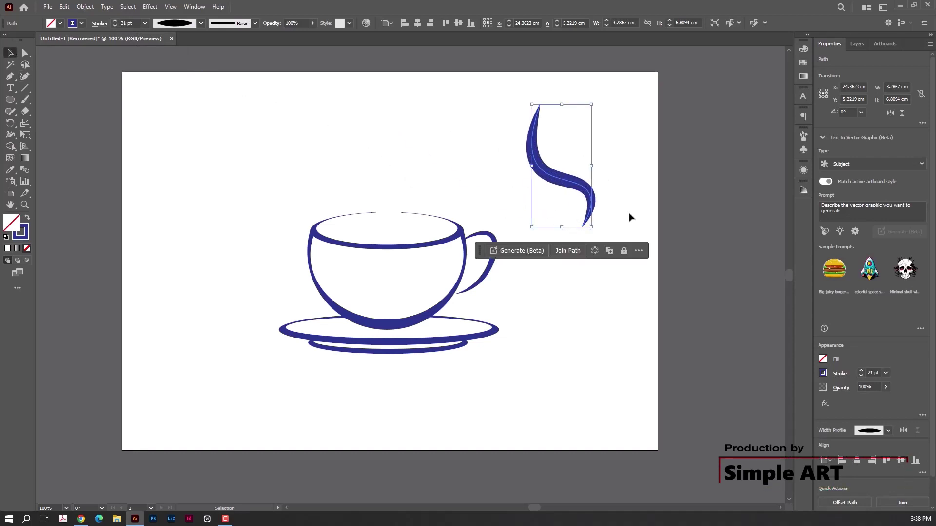
left_click_drag(597, 229, 575, 235)
left_click_drag(563, 189, 406, 182)
left_click_drag(399, 100, 388, 131)
left_click_drag(402, 195, 376, 206, "alt")
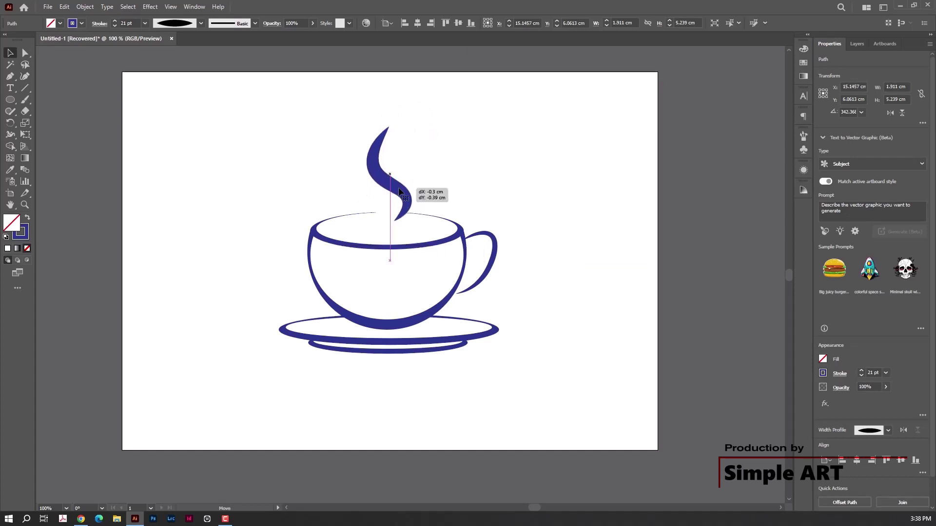
left_click_drag(407, 157, 395, 181)
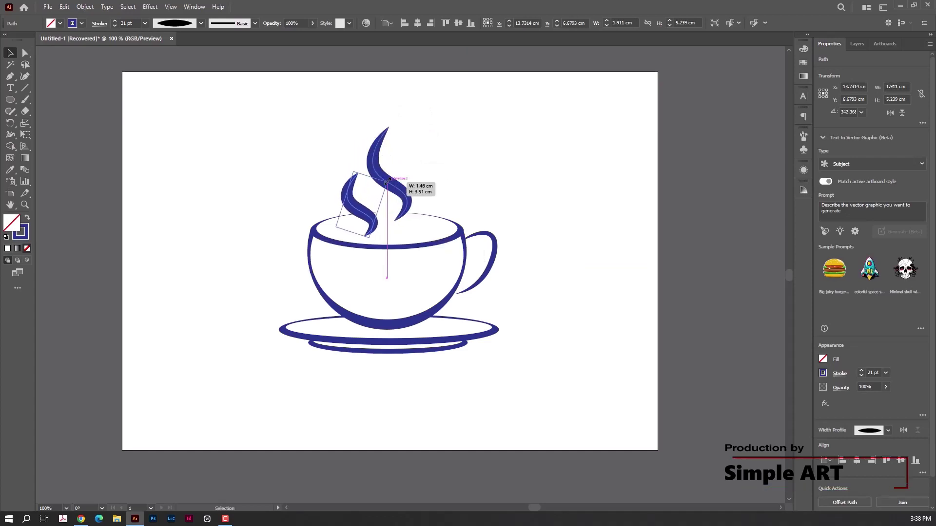
left_click_drag(365, 213, 368, 203)
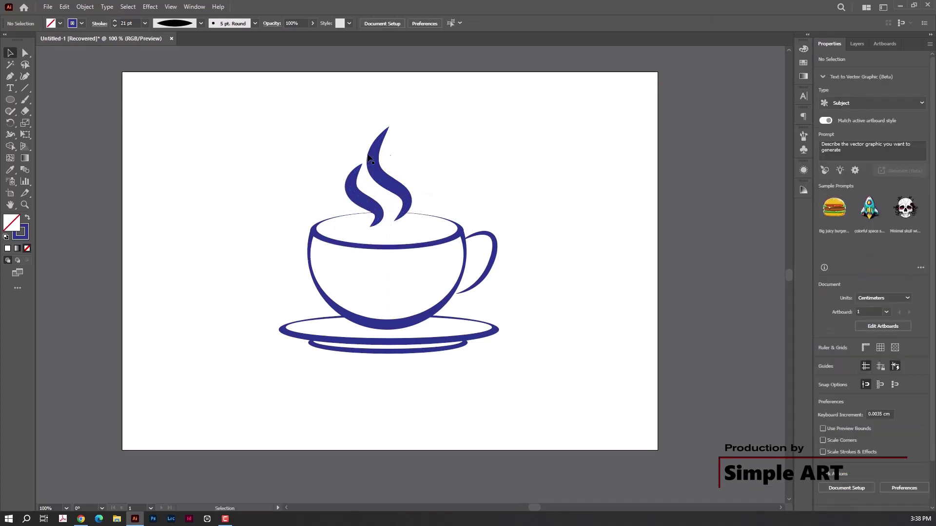
Reshape the smaller wisp by moving its top anchor up-left and bottom anchor left
scroll(357, 166, "up", 2)
key("backslash")
key("shift+grave")
scroll(368, 168, "up", 1)
left_click_drag(369, 160, 343, 133)
mouse_move(393, 349)
left_mouse_down()
mouse_move(363, 329)
mouse_move(409, 327)
left_mouse_up()
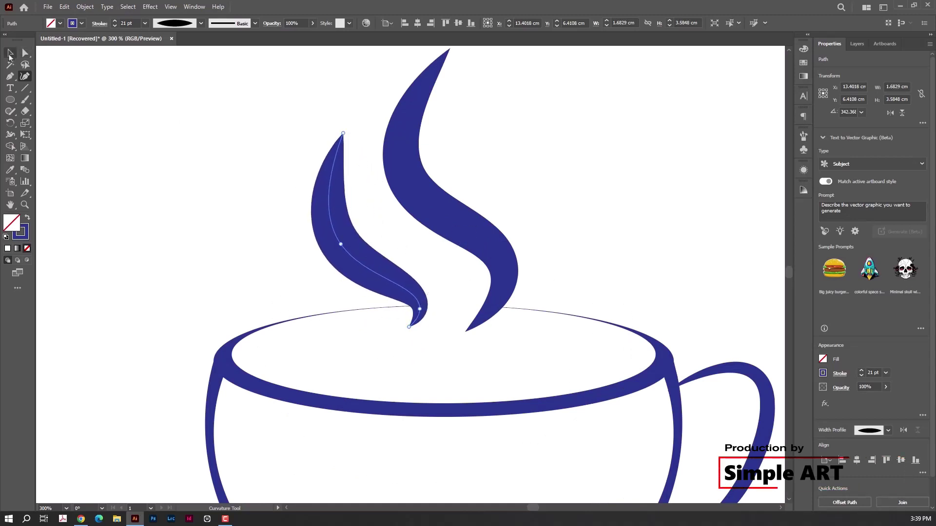
left_click(10, 53)
Move the smaller wisp down and right, then fit the artboard in the window
key("ctrl+minus")
key("ctrl+minus")
key("ctrl+shift+a")
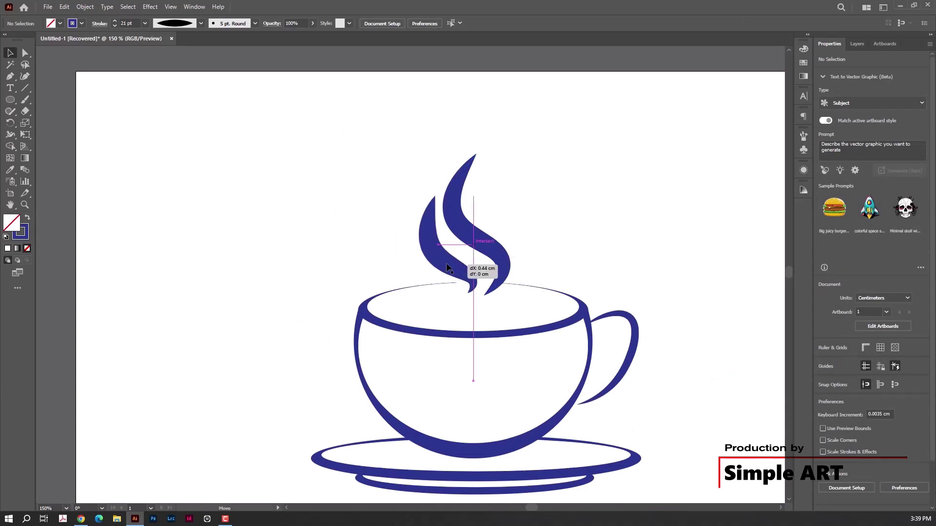
left_click_drag(438, 268, 470, 290)
key("ctrl+minus")
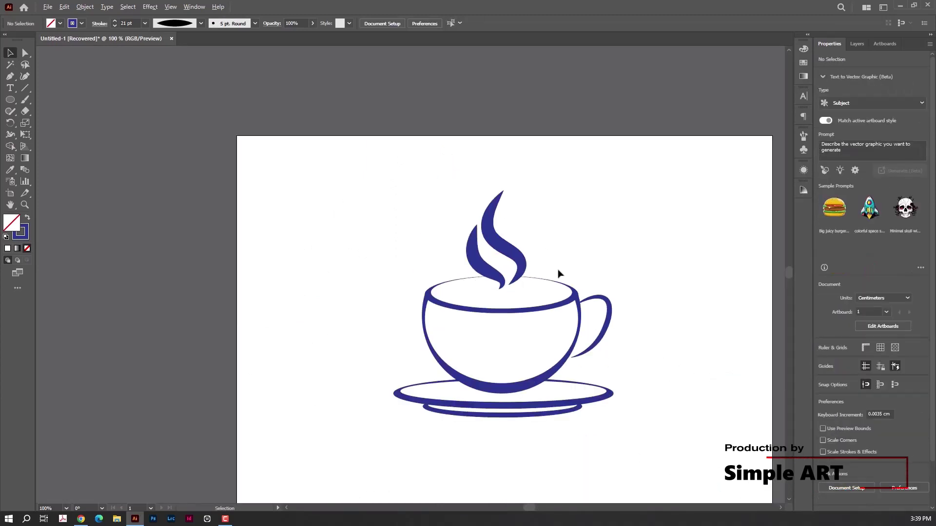
key("ctrl+minus")
key("ctrl+0")
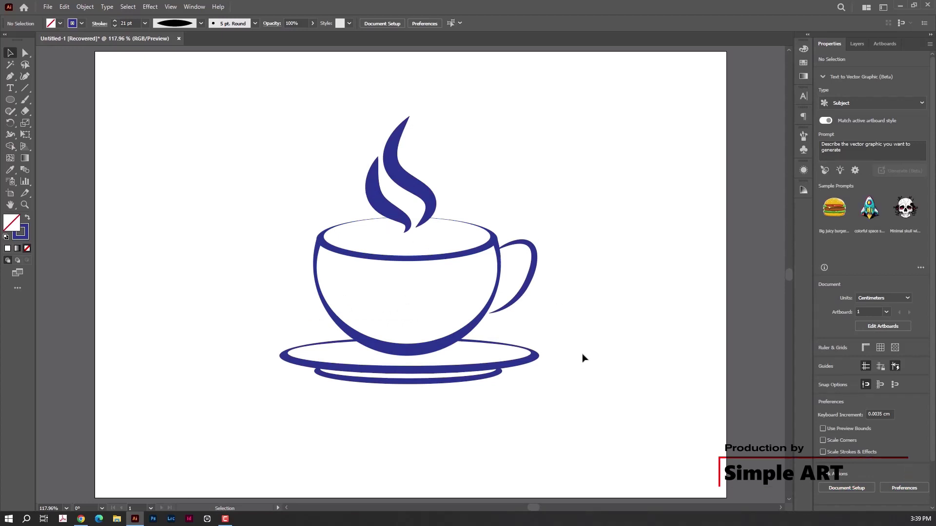
Try a brown fill on the whole cup artwork, then undo it
left_click_drag(566, 405, 167, 83)
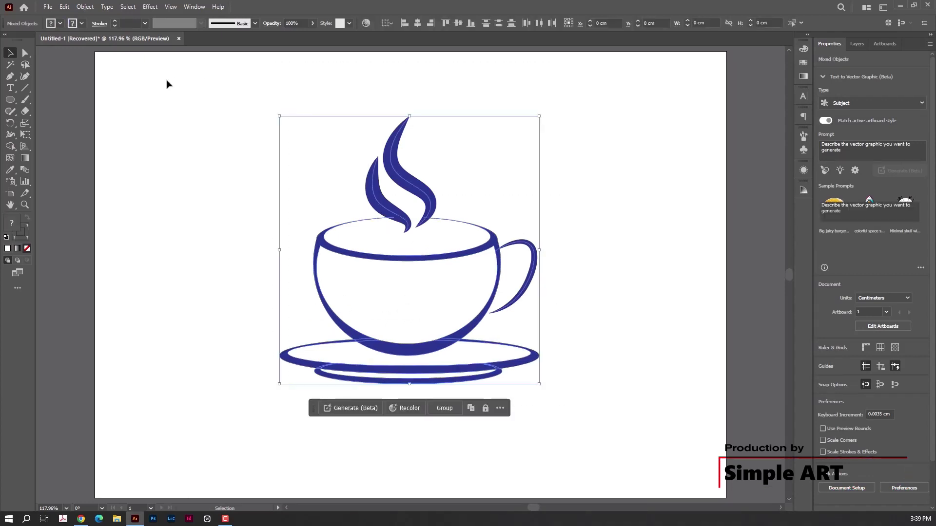
left_click(61, 23)
left_click(74, 60)
key("Escape")
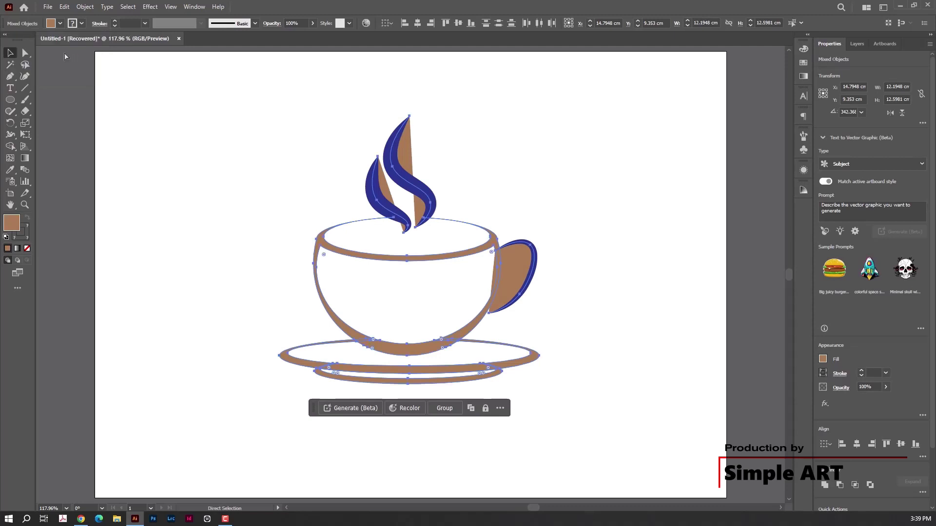
key("ctrl+z")
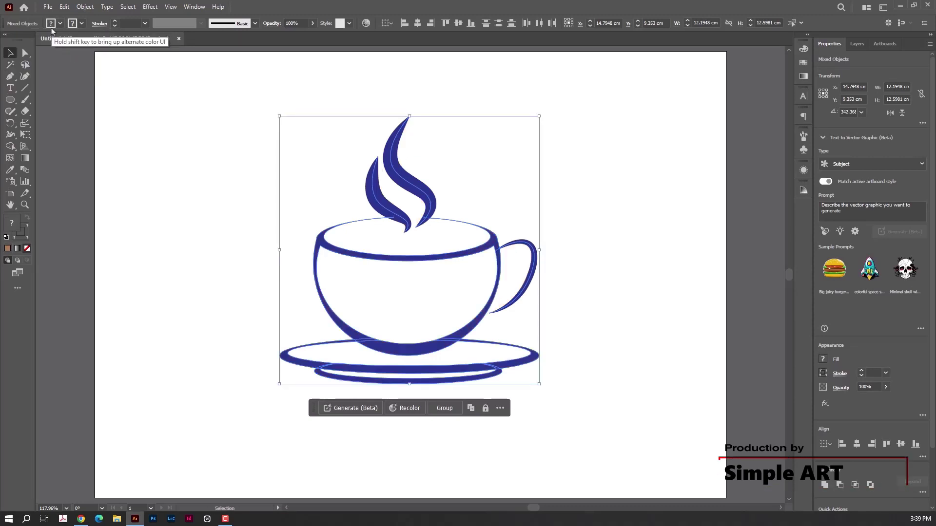
left_click(253, 133)
Expand both steam wisp strokes into filled shapes
left_click(375, 189)
left_click(375, 189, "shift")
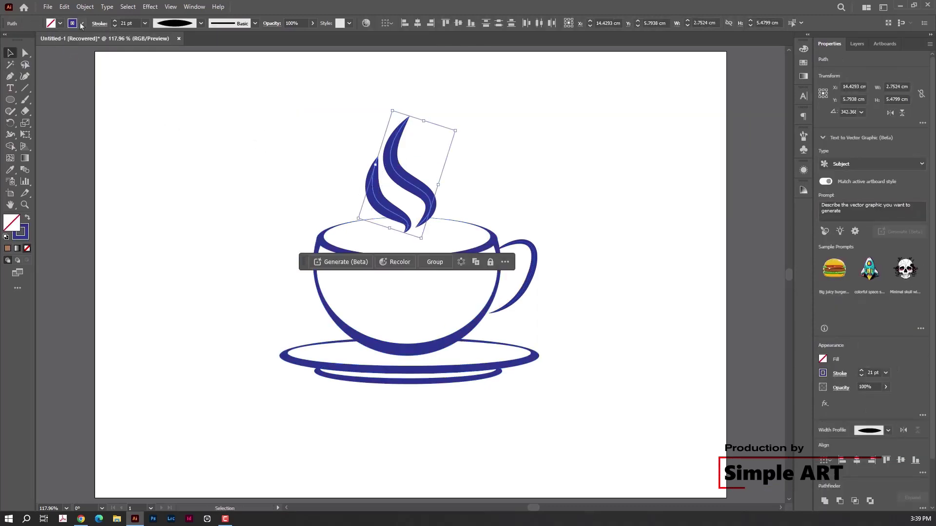
left_click(60, 23)
left_click(63, 7)
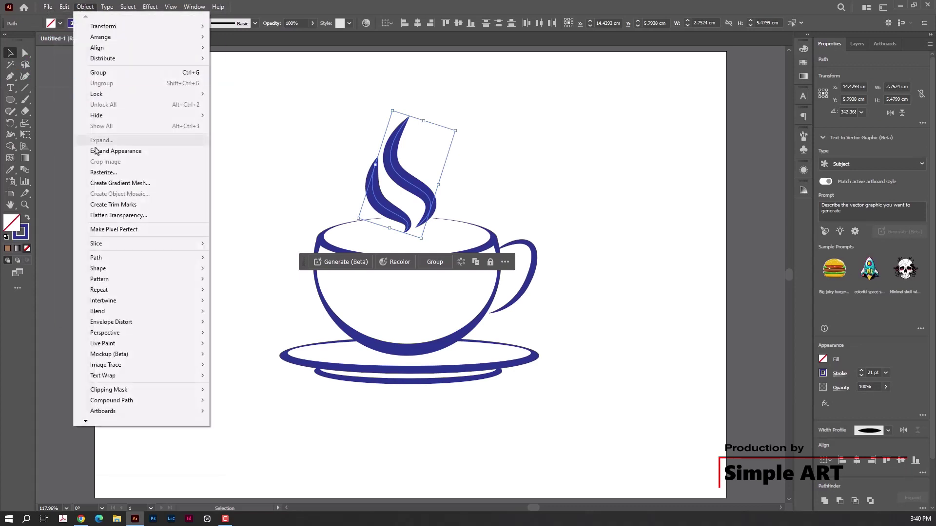
left_click(97, 146)
left_click(545, 300)
Expand the cup body's appearance and the handle stroke into shapes
left_click(431, 193)
left_click(85, 7)
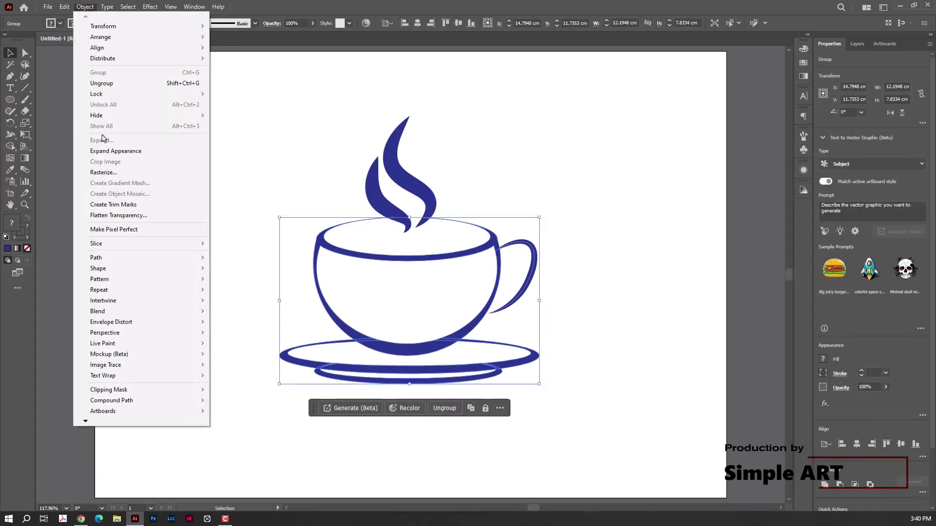
left_click(113, 148)
left_click(516, 400)
left_click(359, 309)
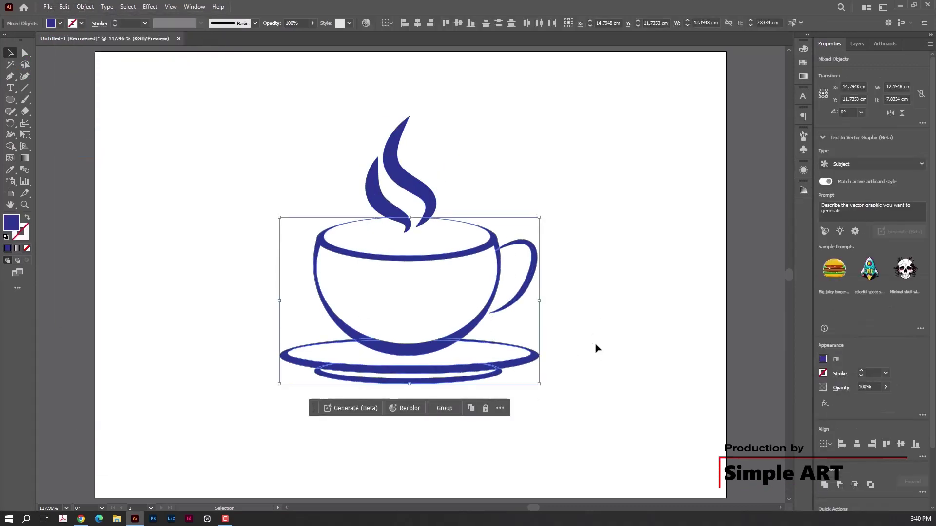
left_click(534, 265)
left_click(81, 7)
left_click(112, 143)
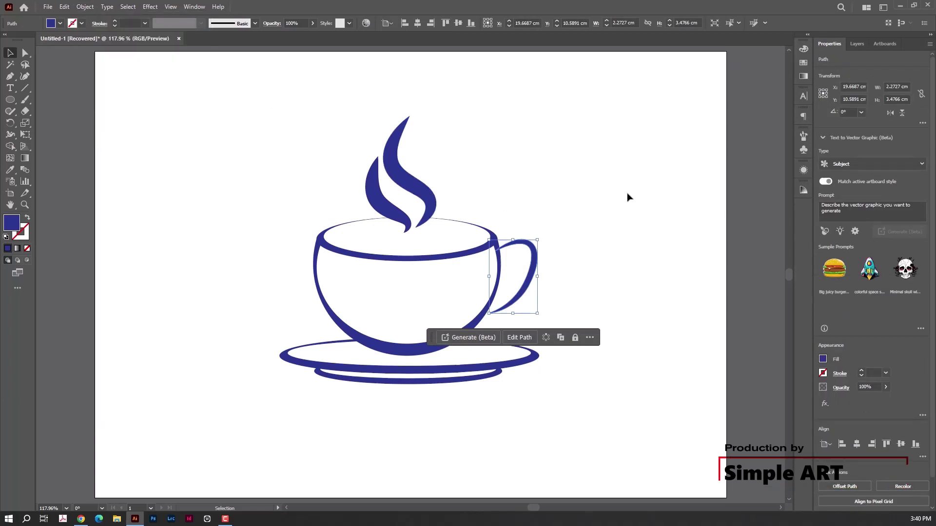
Expand the remaining cup stroke and the saucer strokes into shapes
left_click(439, 261)
left_click(88, 7)
left_click(117, 140)
left_click(442, 372)
left_click(85, 7)
left_click(112, 141)
left_click(426, 309)
Group all the logo artwork and fill it dark brown
left_click_drag(550, 395, 262, 161)
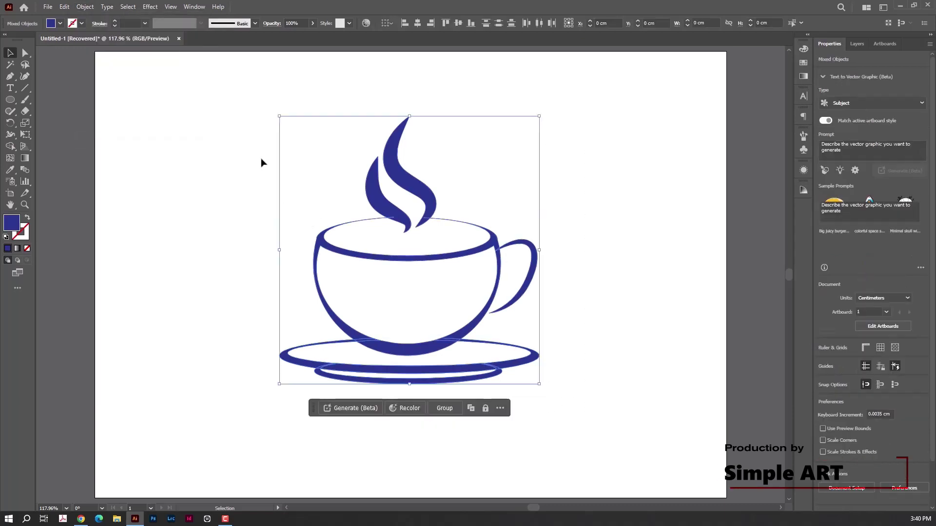
left_click(451, 411)
left_click(60, 23)
left_click(48, 54)
left_click(40, 54)
left_click(92, 54)
left_click(213, 211)
scroll(212, 211, "down", 2)
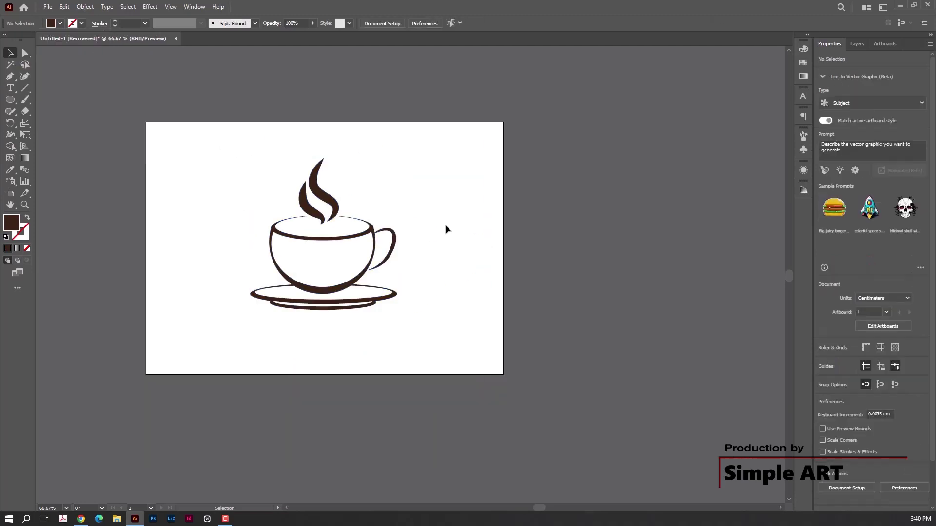
Fill the logo with the orange-yellow gradient running vertically, yellow on top, red at bottom
left_click(361, 303)
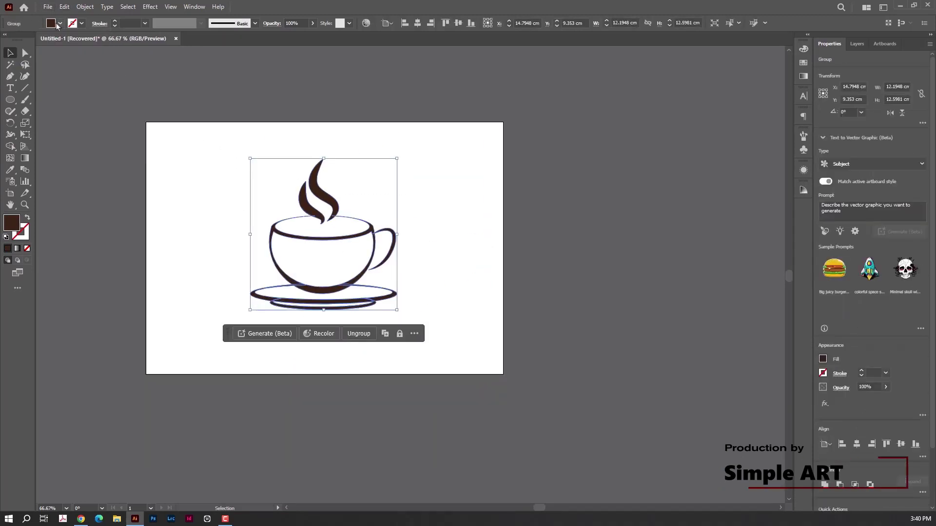
left_click(60, 23)
left_click(95, 40)
left_click(13, 60)
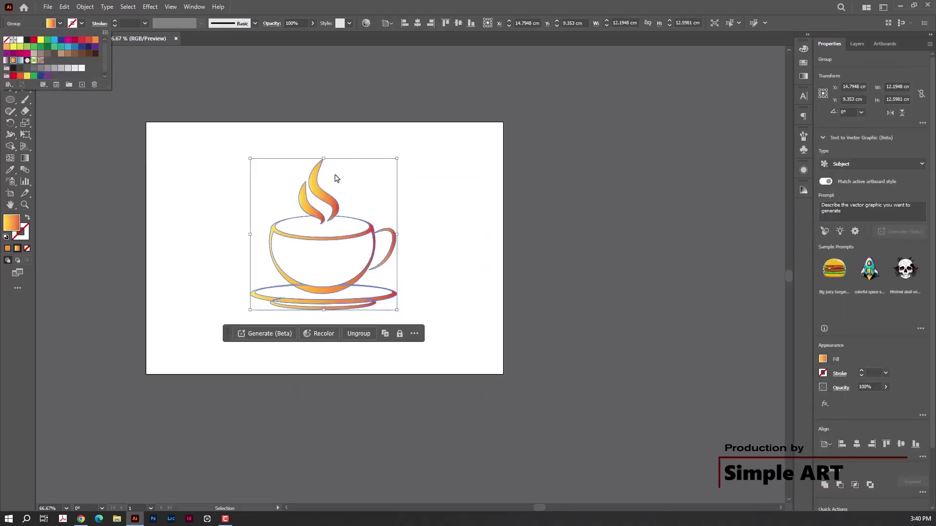
left_click(42, 166)
key("g")
mouse_move(323, 322)
left_mouse_down()
mouse_move(322, 163)
mouse_move(324, 322)
left_mouse_up()
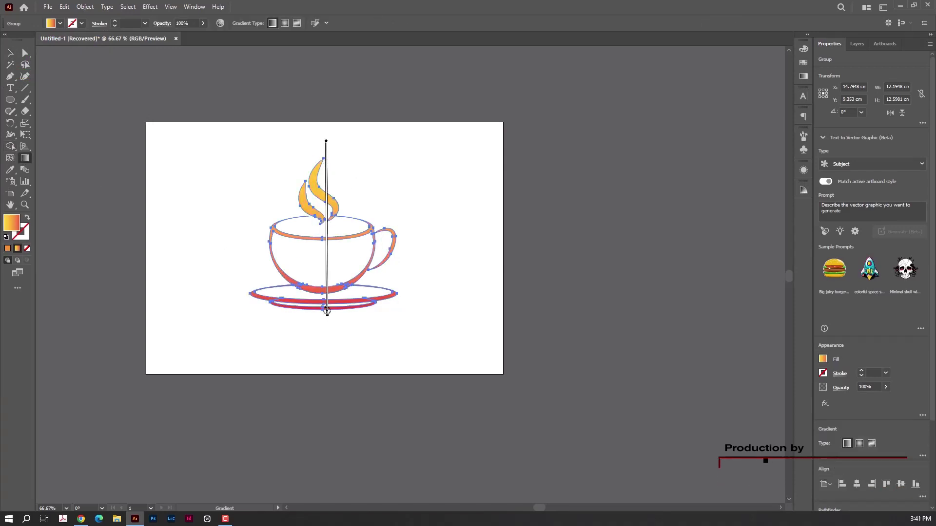
key("v")
left_click(461, 203)
Scale the gradient logo group down from its corner
left_click(323, 251)
left_click_drag(397, 158, 373, 183)
key("ctrl+0")
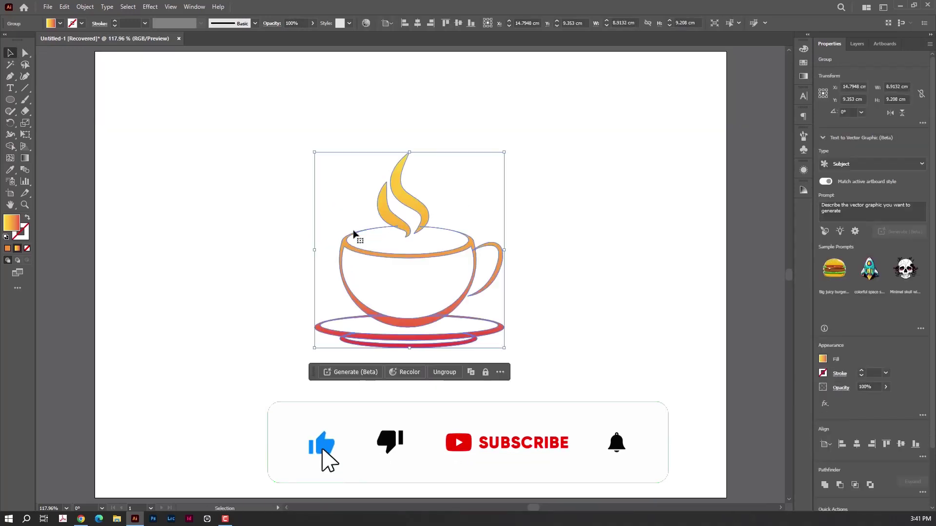
scroll(424, 253, "up", 1)
left_click(534, 227)
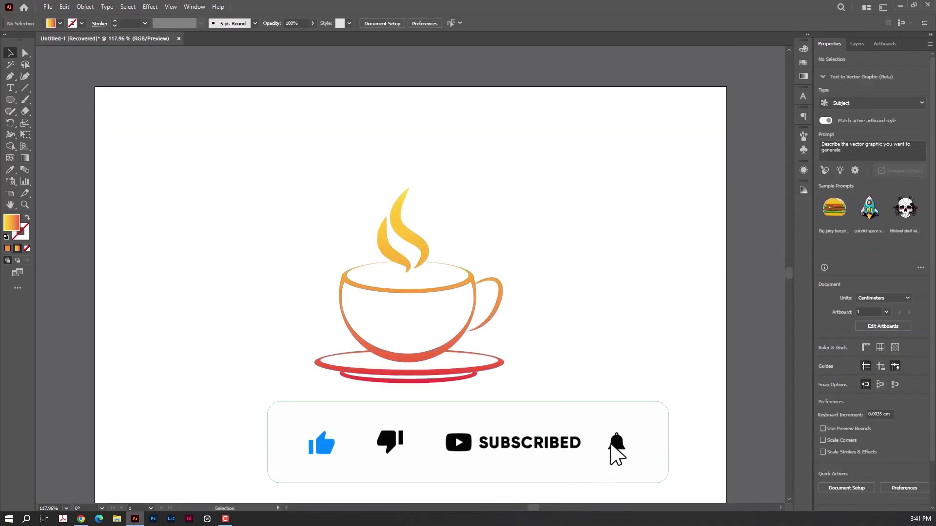
scroll(416, 385, "down", 1)
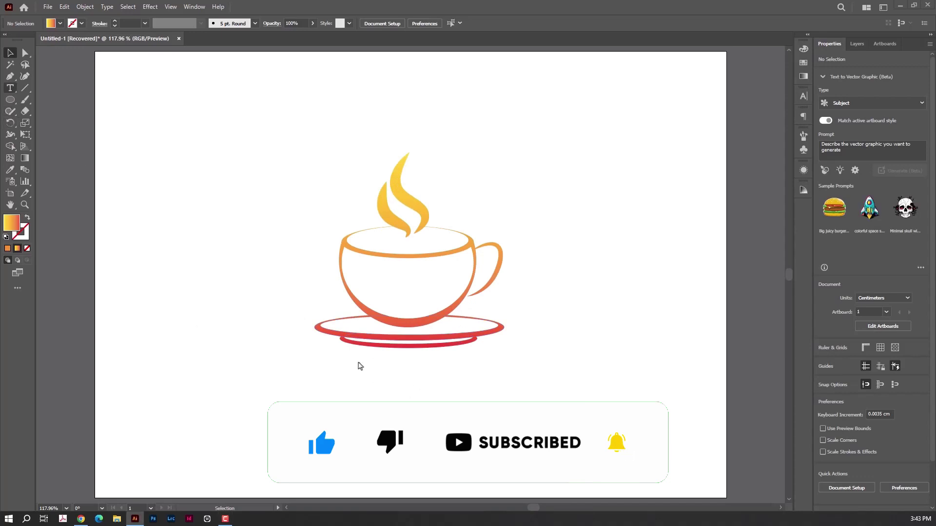
Type 'TEA TIME' below the saucer in Bebas Neue Bold
left_click(10, 88)
left_click(349, 382)
type("T")
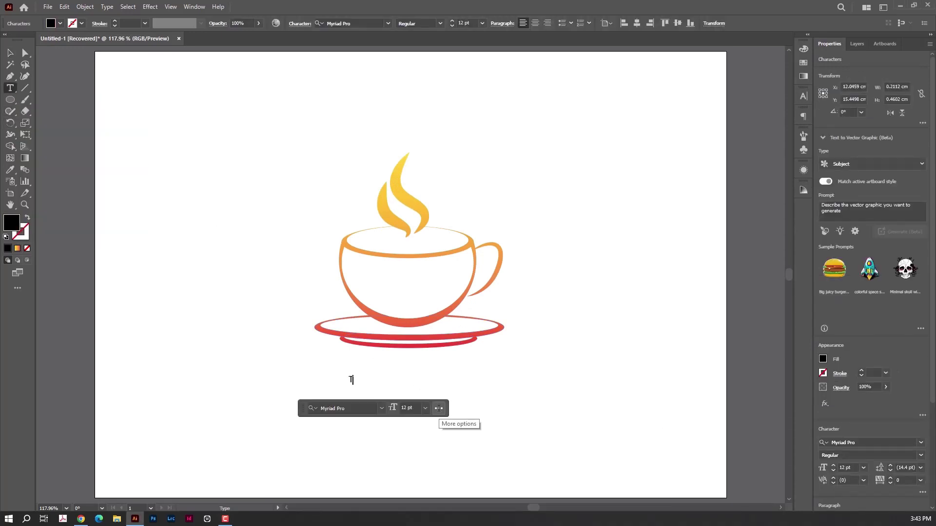
type("EA TIME")
key("Escape")
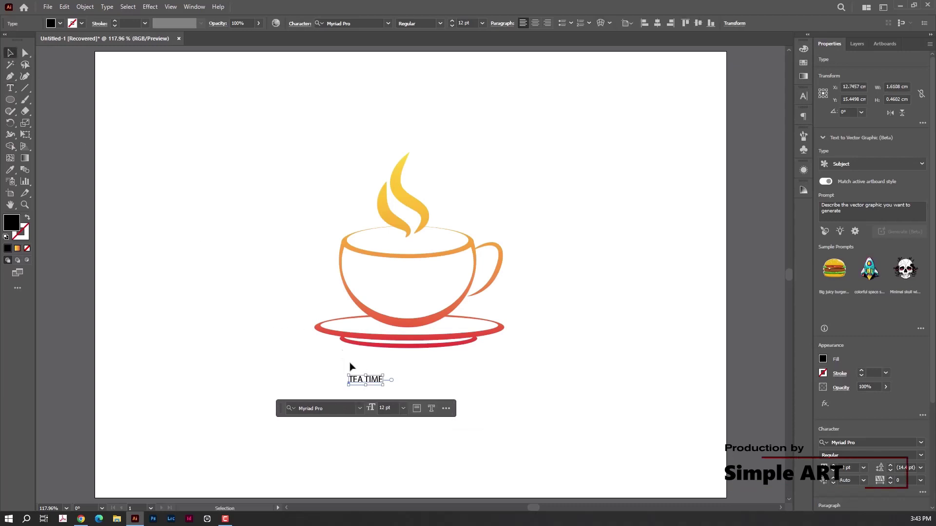
left_click(388, 24)
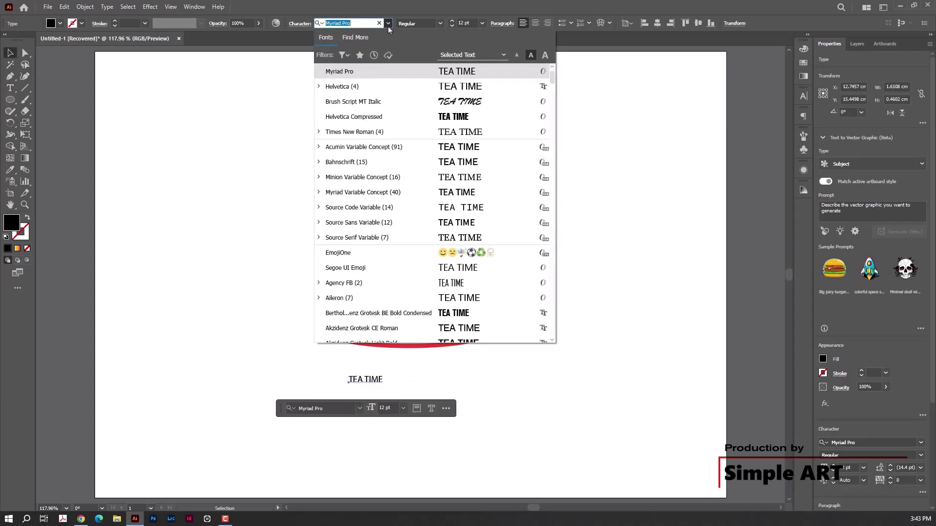
type("be")
key("Down")
key("Down")
key("Down")
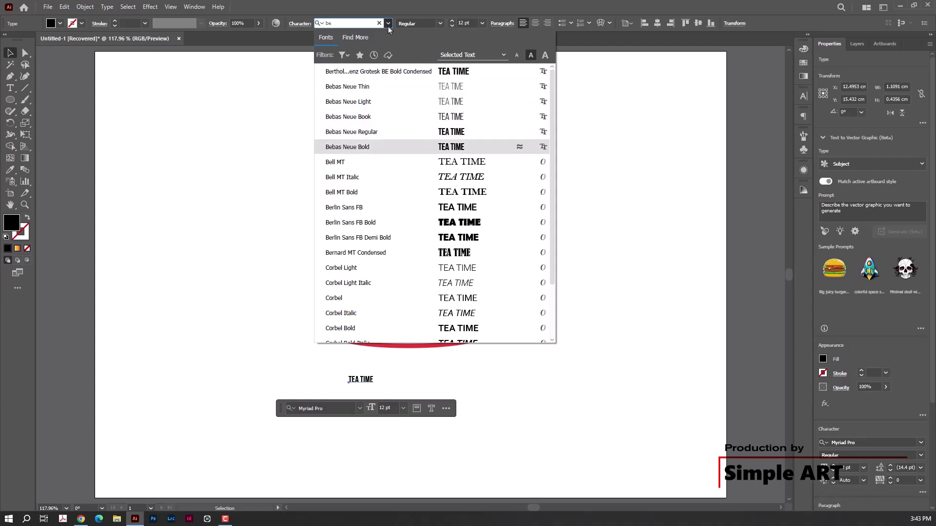
key("Return")
Enlarge TEA TIME, switch it to Helotypo Regular, and place a duplicate directly below
mouse_move(375, 374)
left_mouse_down()
mouse_move(476, 336)
mouse_move(453, 390)
mouse_move(446, 382)
left_mouse_up()
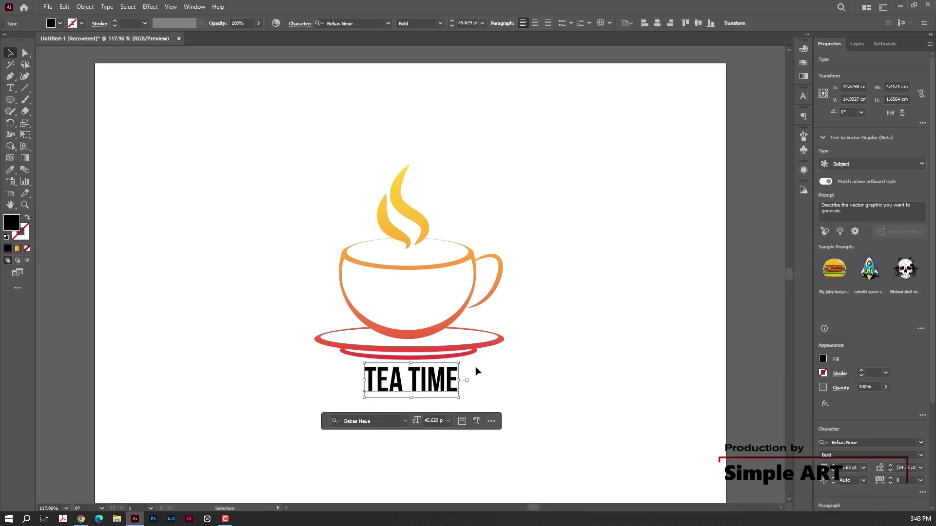
left_click(378, 25)
type("hel")
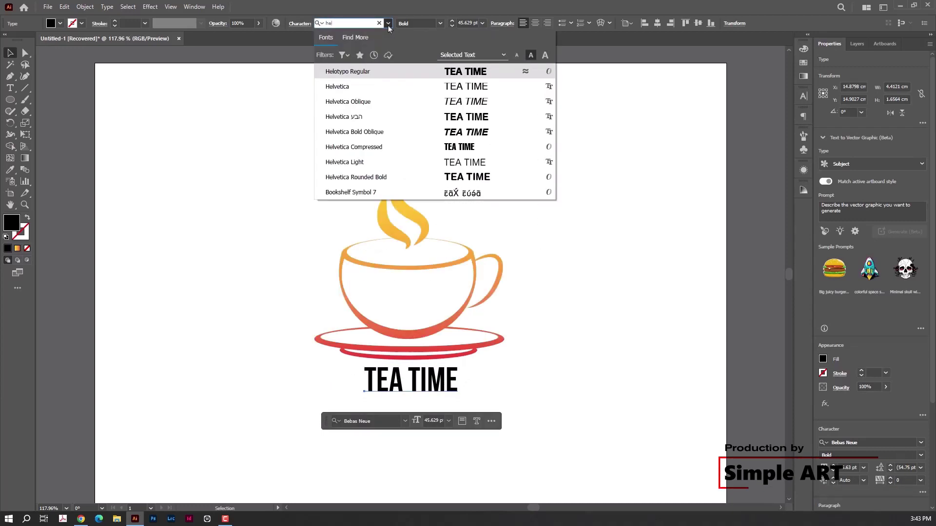
left_click(432, 72)
mouse_move(475, 380)
left_mouse_down()
mouse_move(458, 383)
mouse_move(475, 380)
left_mouse_up()
left_click(556, 370)
left_click_drag(409, 378, 409, 408)
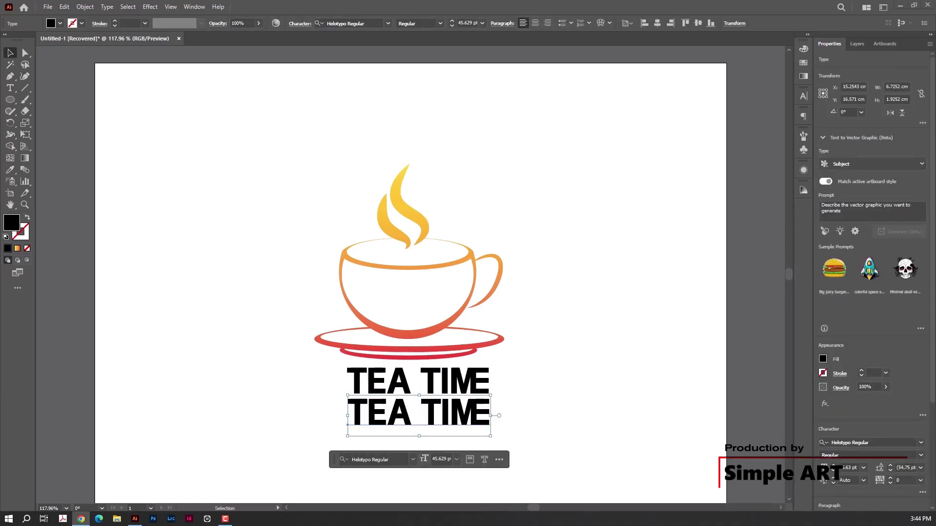
Replace the lower copy's text with 'ceylon tea' and change it to Title Case
double_click(487, 411)
key("ctrl+a")
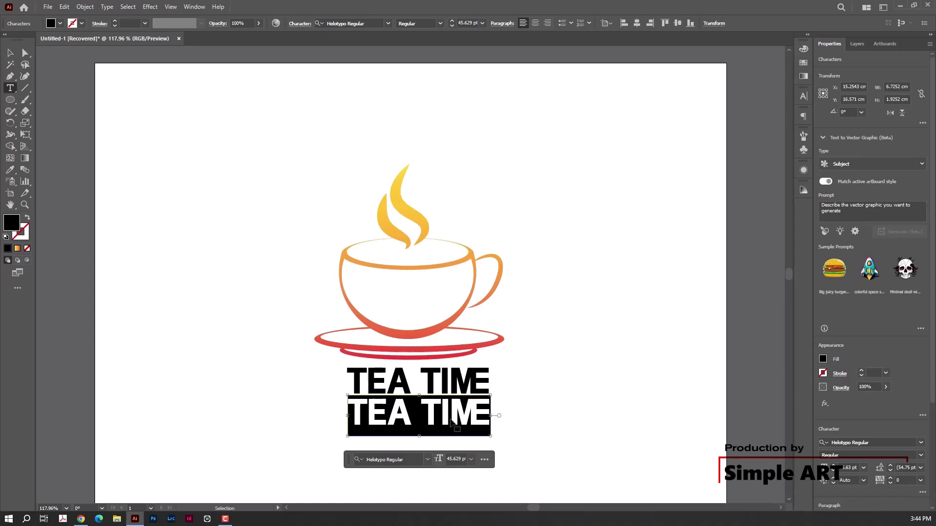
type("ceylon tea")
left_click_drag(527, 425, 336, 428)
left_click(85, 6)
mouse_move(132, 156)
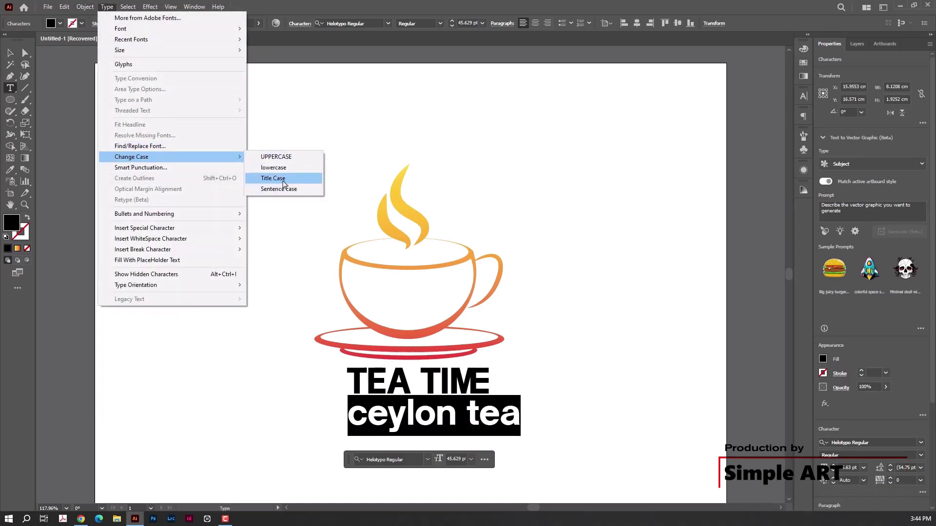
left_click(287, 179)
left_click(10, 54)
Shrink Ceylon Tea to subtitle size and set its tracking to 450
mouse_move(528, 396)
left_mouse_down()
mouse_move(403, 428)
mouse_move(390, 409)
left_mouse_up()
left_click(803, 96)
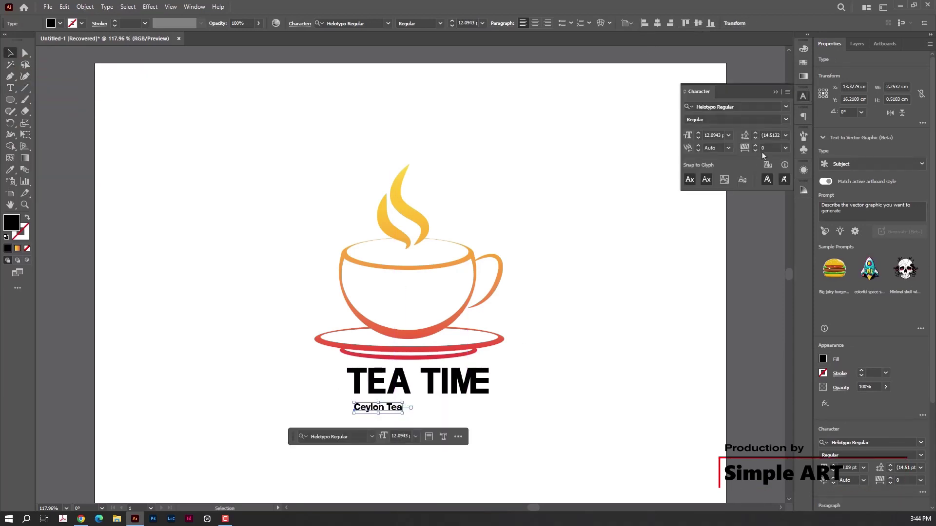
left_click(785, 148)
left_click(796, 302)
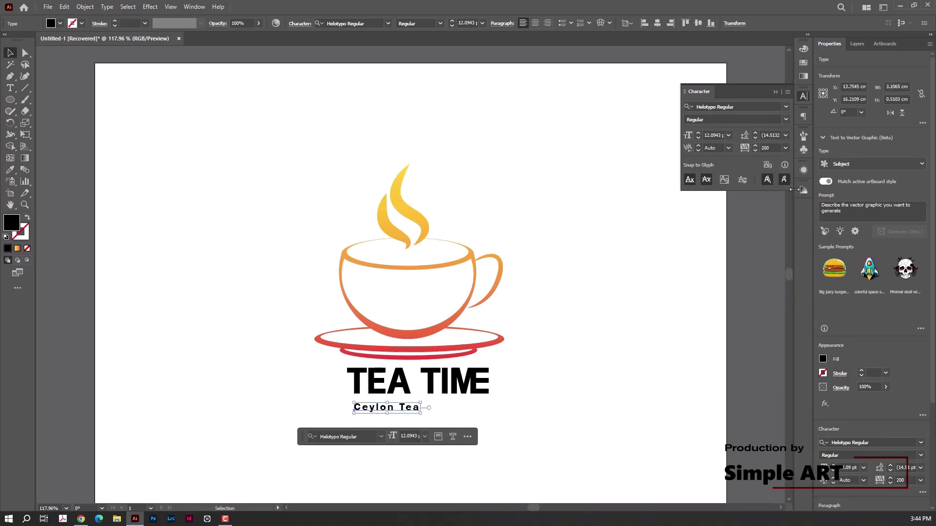
type("450")
key("Return")
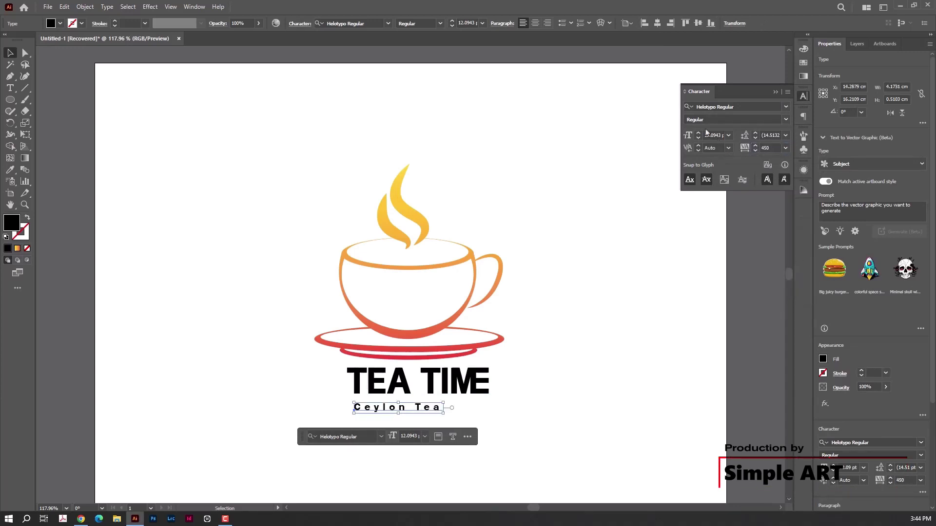
Set Ceylon Tea in Agency FB and centre it beneath TEA TIME
left_click(348, 23)
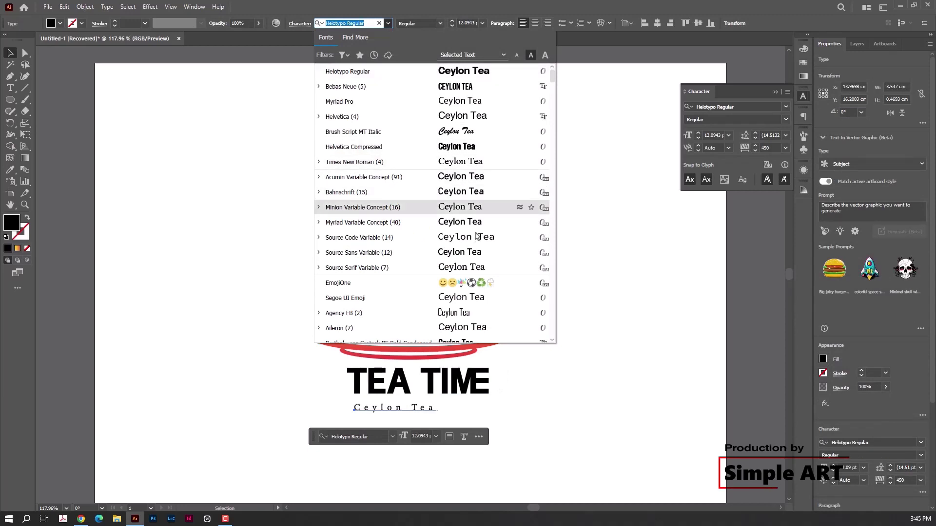
left_click(470, 313)
left_click_drag(412, 412, 444, 412)
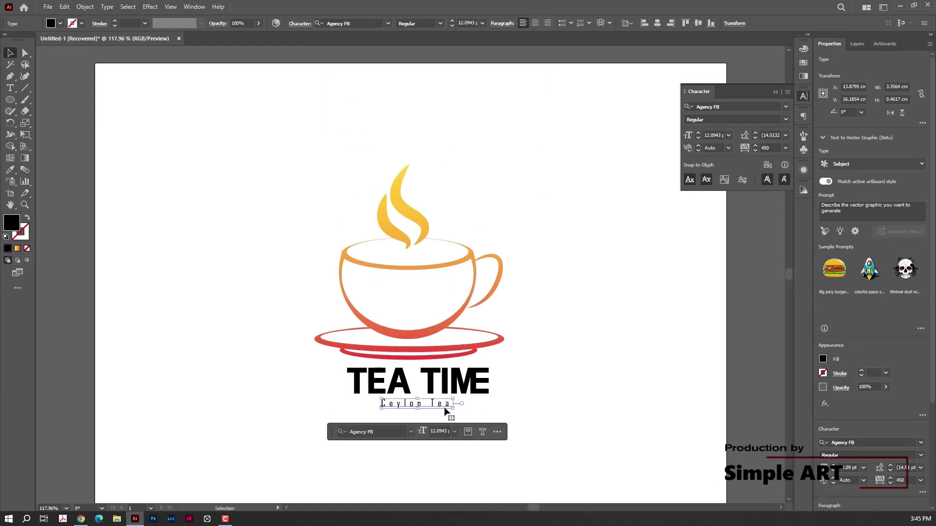
left_click(525, 408)
scroll(525, 407, "down", 2)
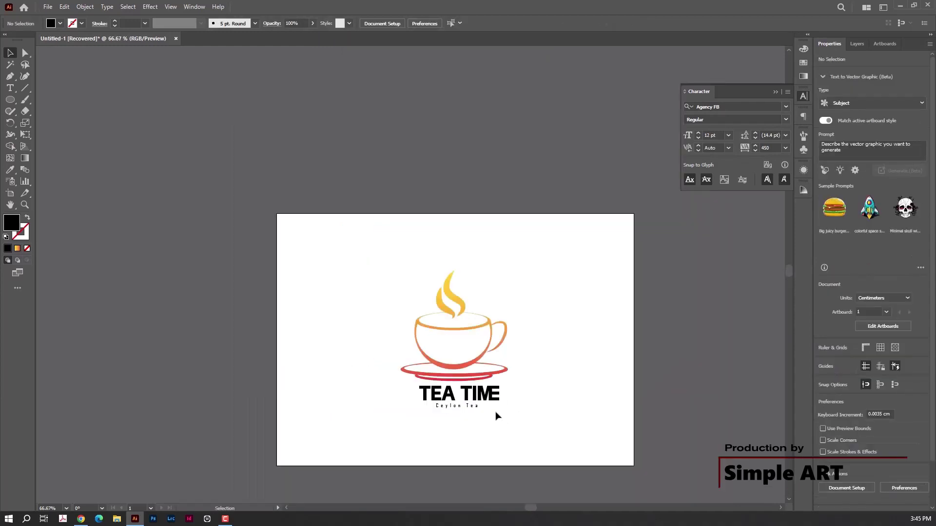
Centre TEA TIME horizontally on the artboard using Align To Artboard
scroll(496, 414, "up", 3)
scroll(407, 401, "down", 2)
left_click(341, 377)
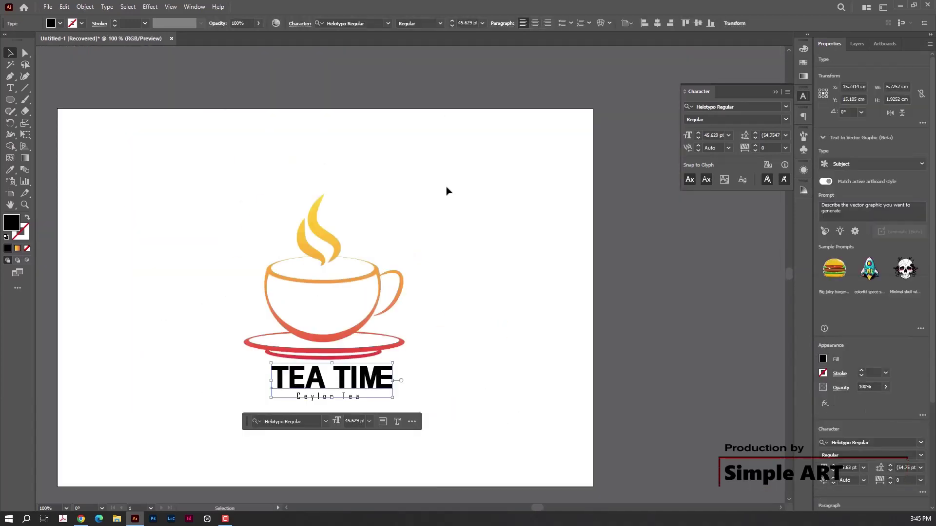
left_click(657, 23)
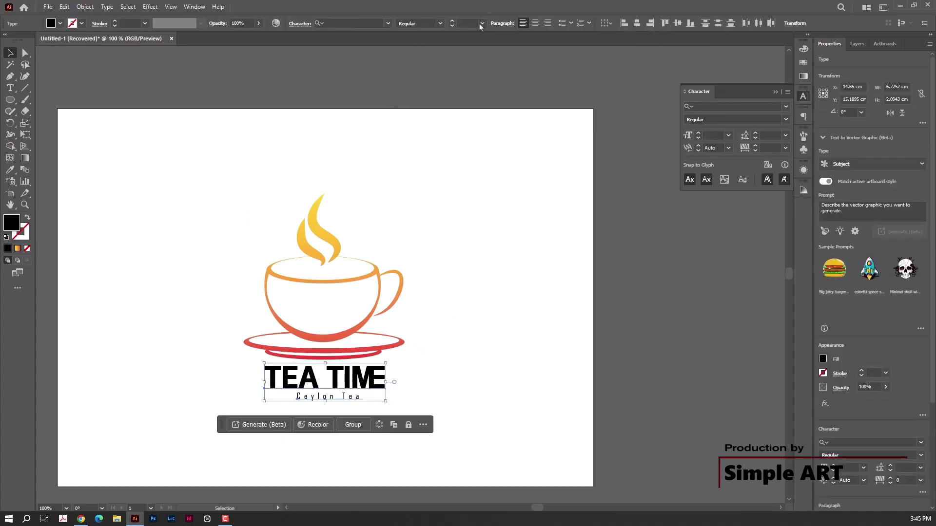
left_click(603, 26)
left_click(648, 46)
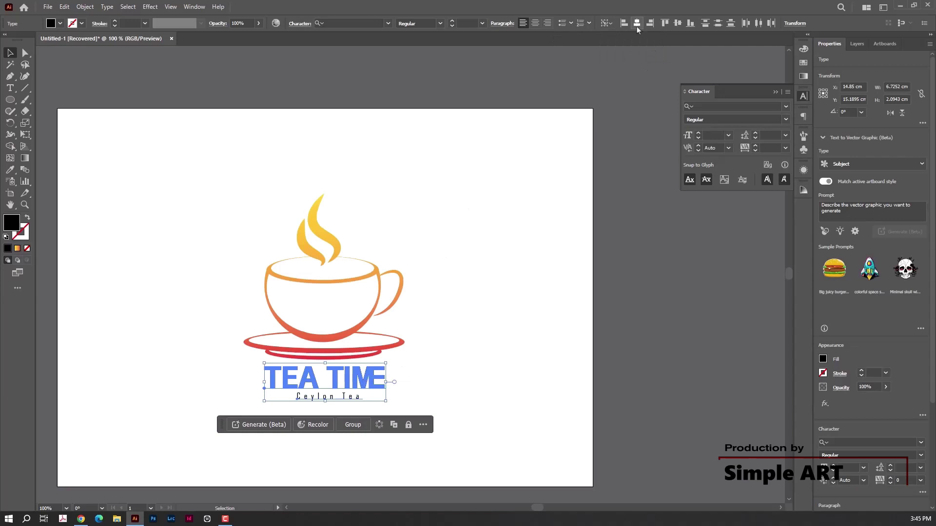
left_click(441, 366)
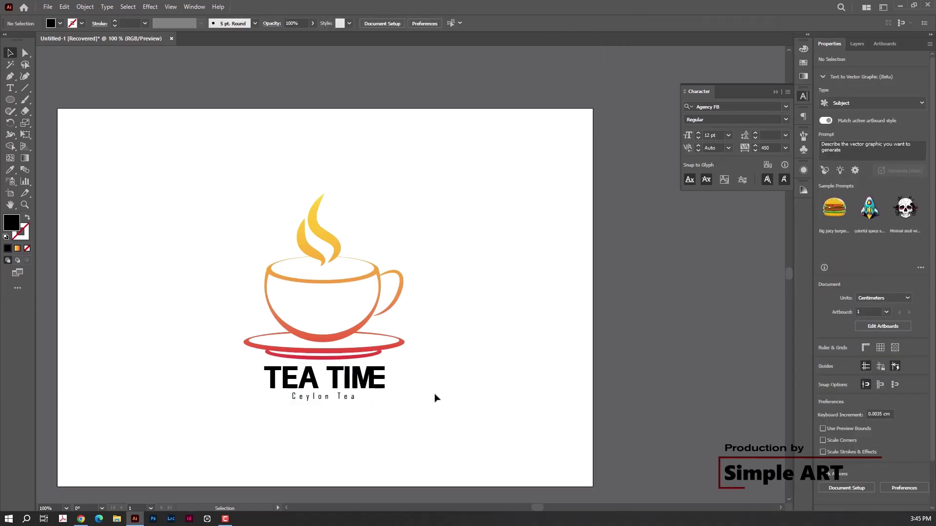
Keep Ceylon Tea in Regular style and enlarge it slightly beneath TEA TIME
left_click(355, 396)
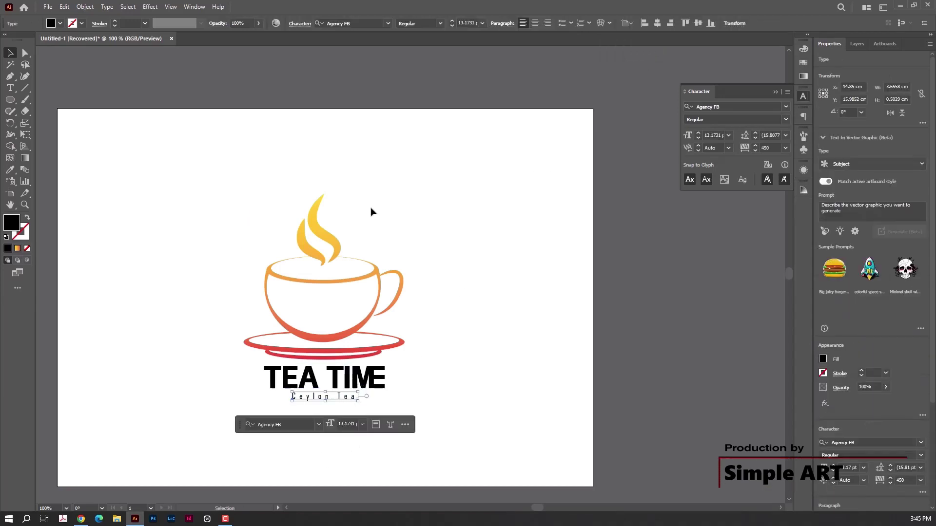
left_click(440, 23)
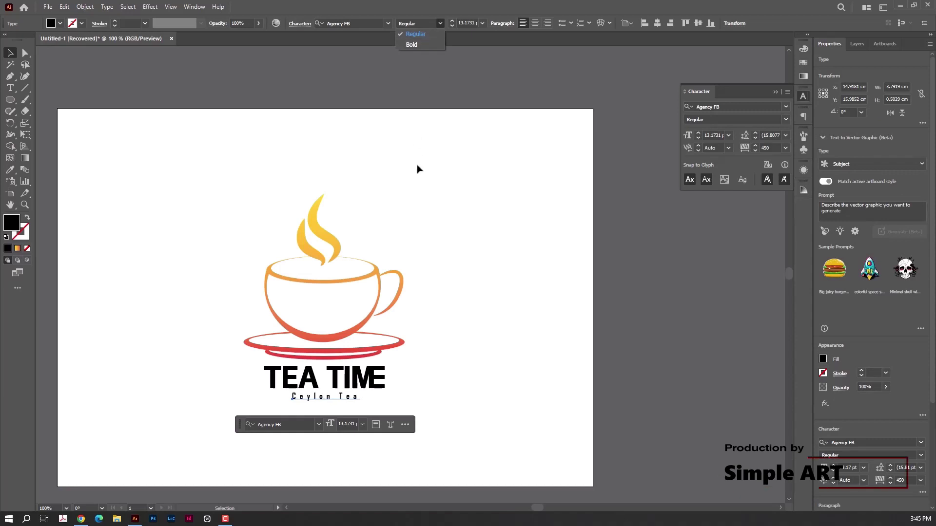
key("Escape")
mouse_move(360, 392)
left_mouse_down()
mouse_move(417, 397)
mouse_move(371, 393)
left_mouse_up()
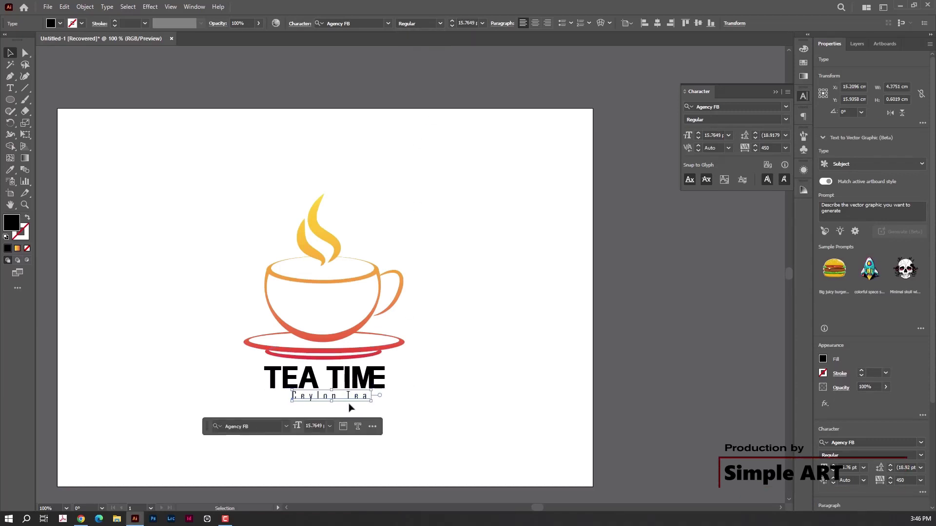
left_click(311, 375, "shift")
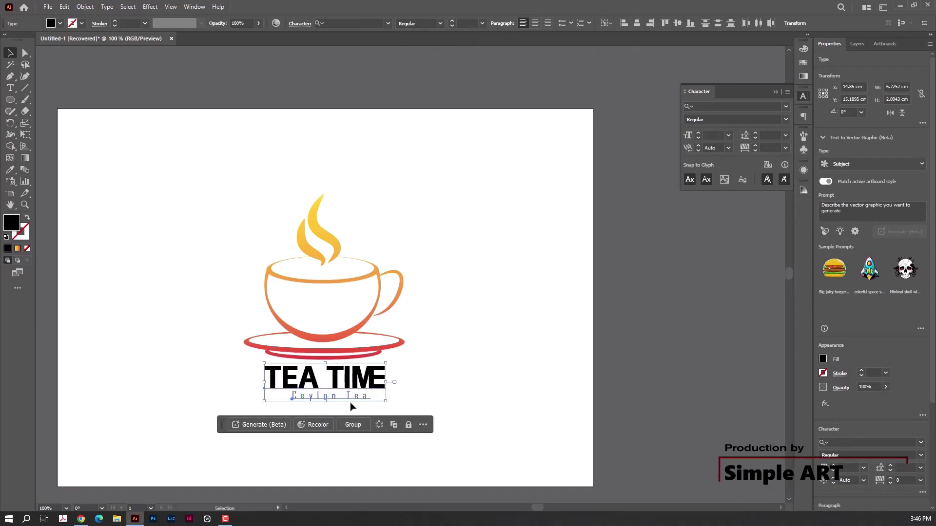
left_click(449, 386)
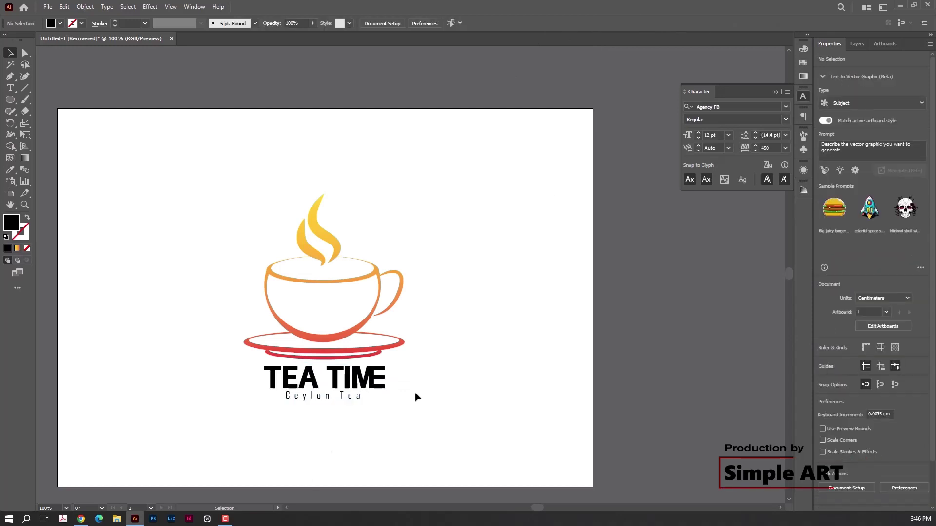
scroll(388, 404, "up", 1)
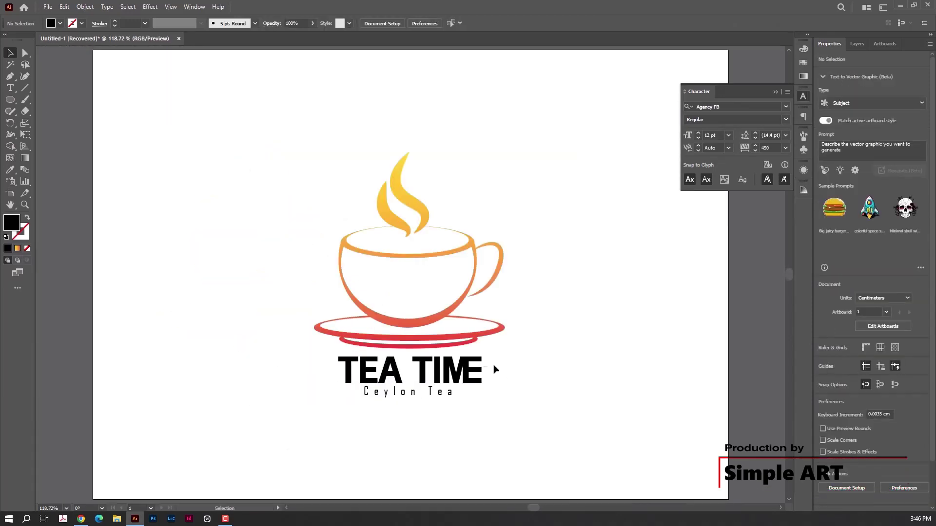
Expand both the TEA TIME and Ceylon Tea text lines into outlines
left_click_drag(521, 438, 327, 368)
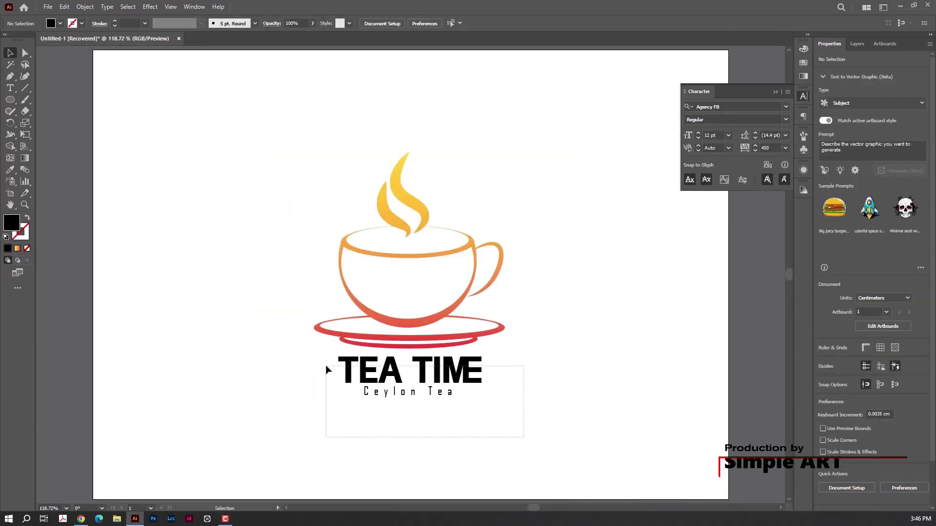
left_click(84, 7)
left_click(101, 140)
key("Return")
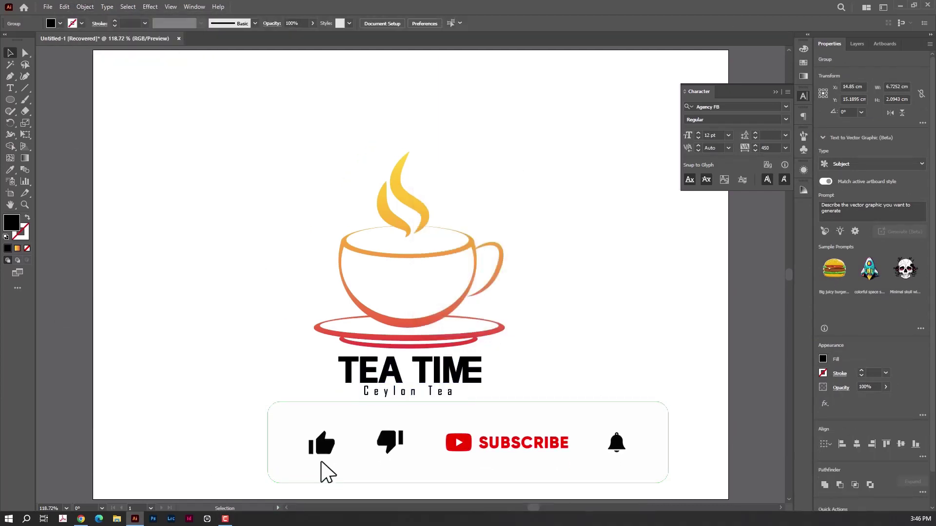
Fill TEA TIME with the Orange, Yellow gradient running vertically, red at top
left_click(60, 23)
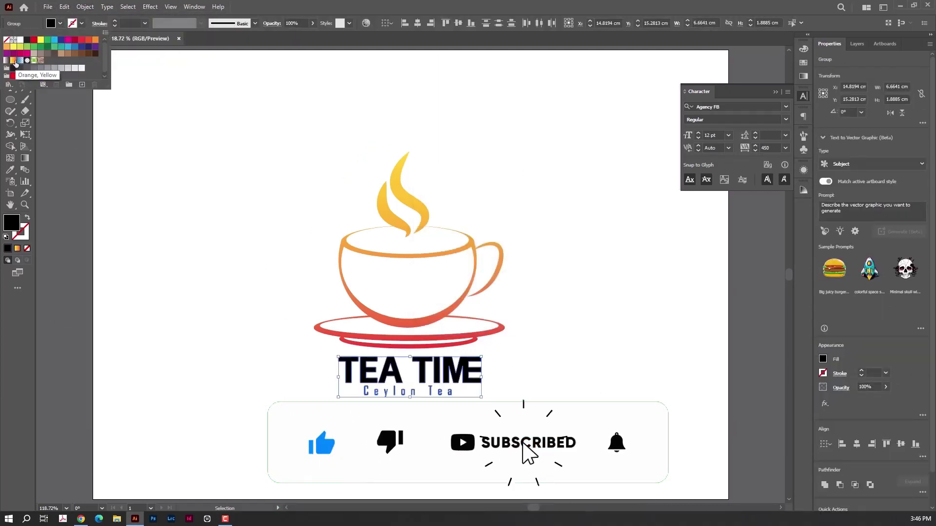
left_click(15, 83)
key("g")
left_click_drag(347, 424, 348, 357)
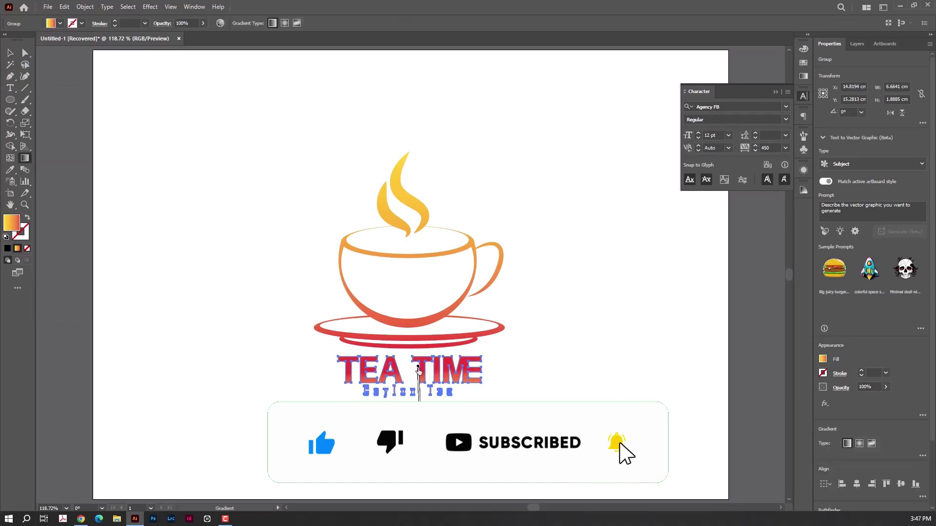
left_click(9, 53)
left_click(140, 96)
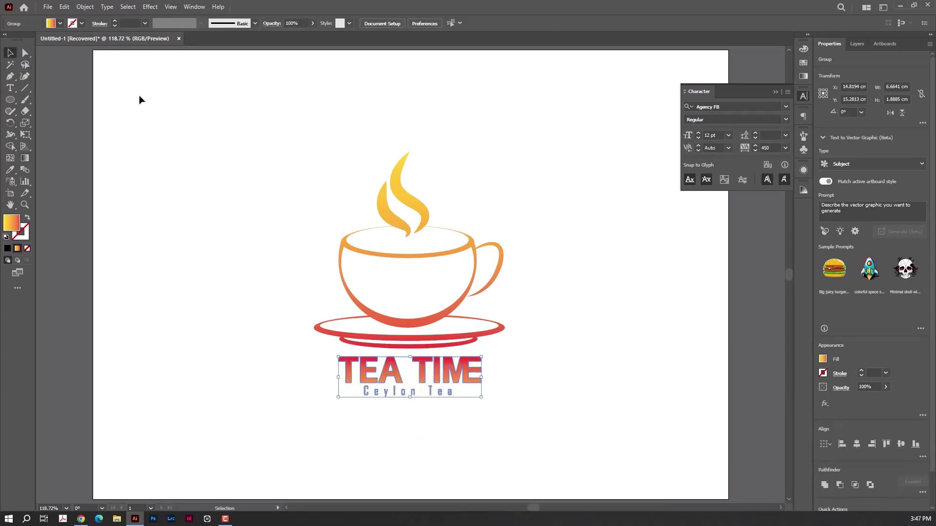